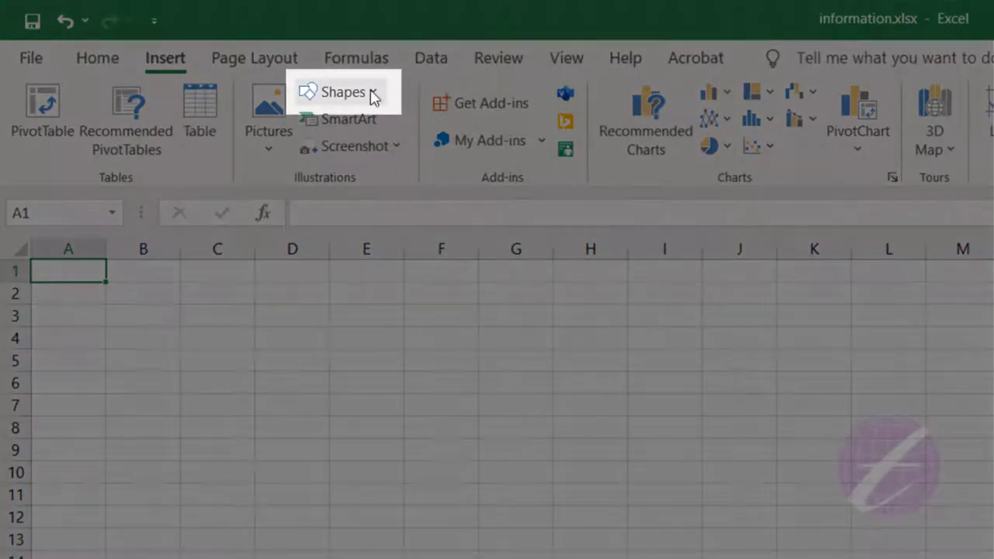
# Step: Draw a rectangle spanning about F3 to L14 and drag its edges into a rough square
pyautogui.click(374, 96)
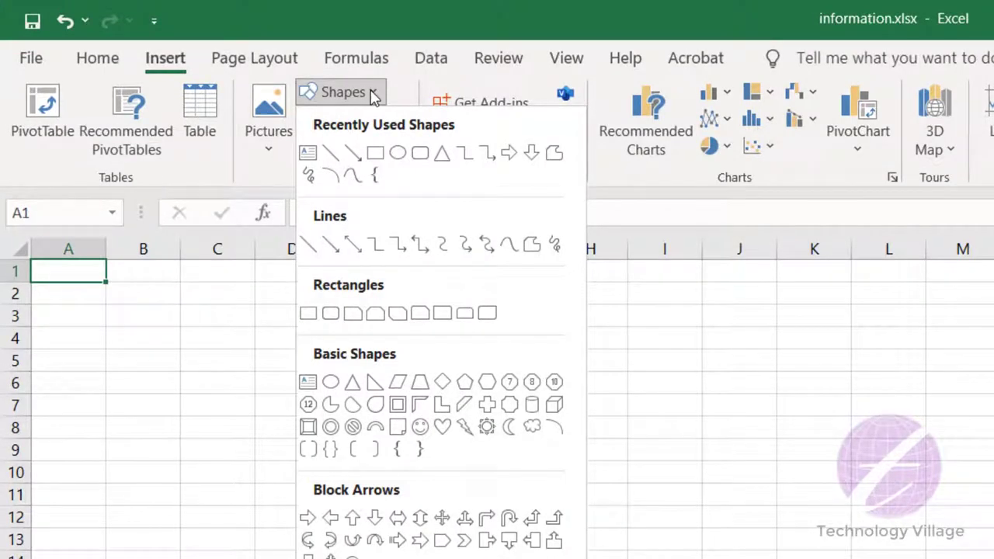
pyautogui.click(375, 153)
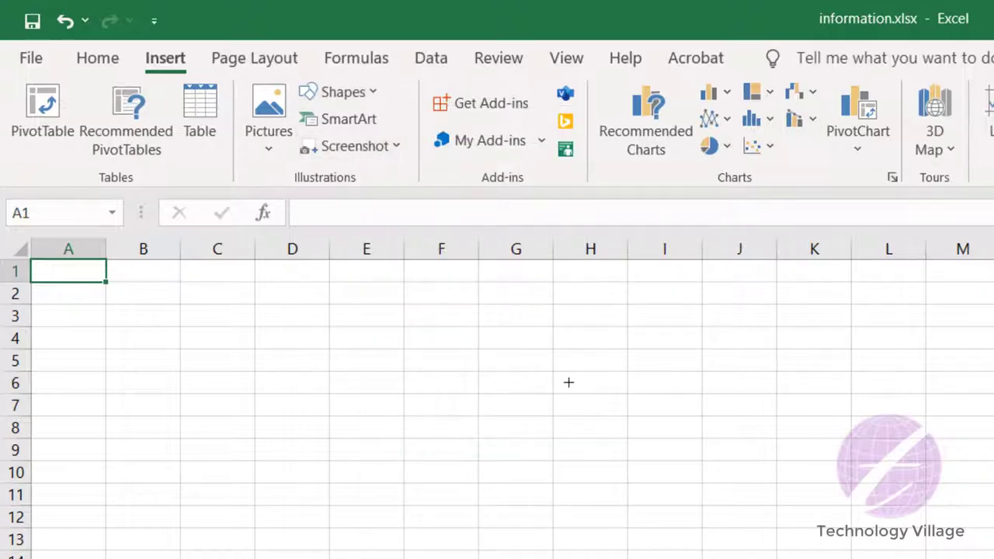
pyautogui.moveTo(432, 317); pyautogui.dragTo(755, 472)
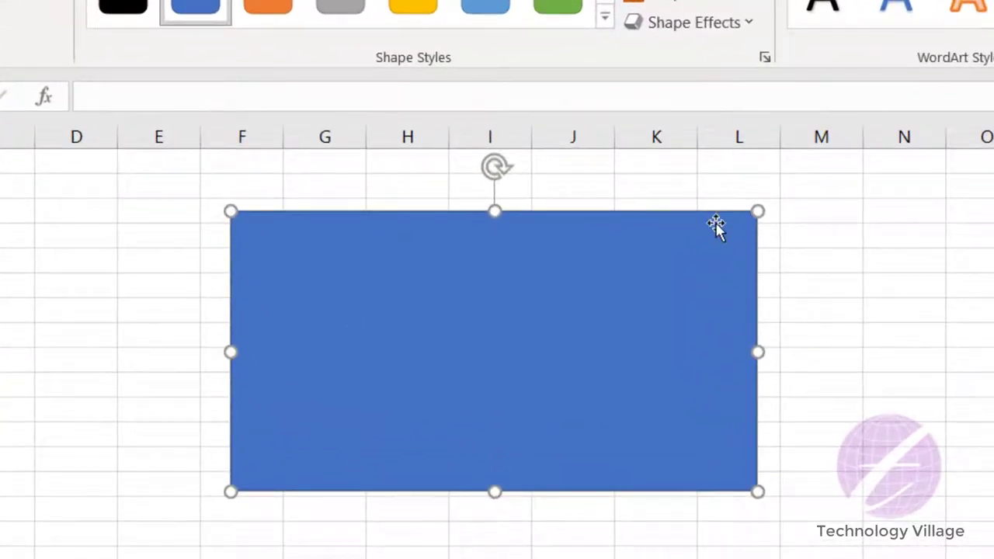
pyautogui.click(969, 285)
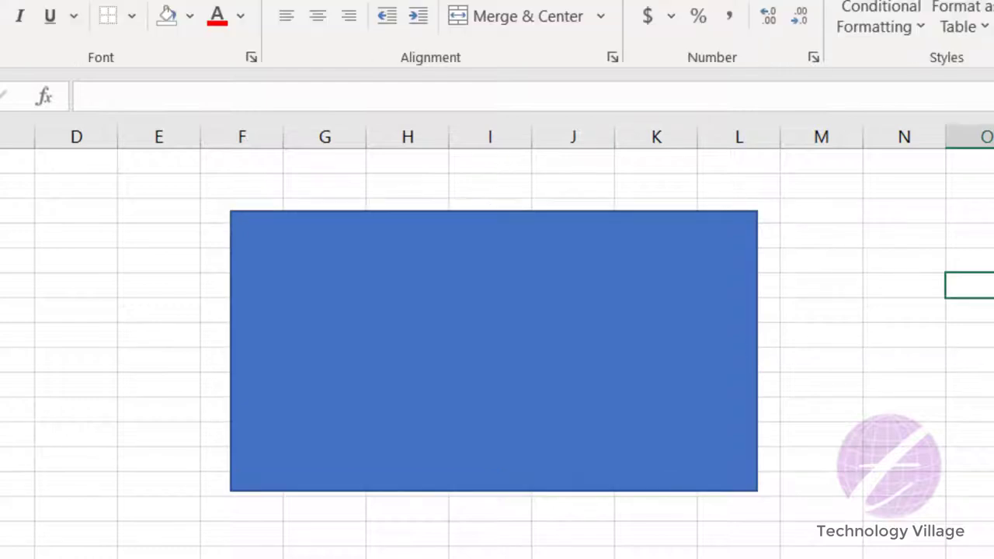
pyautogui.click(512, 314)
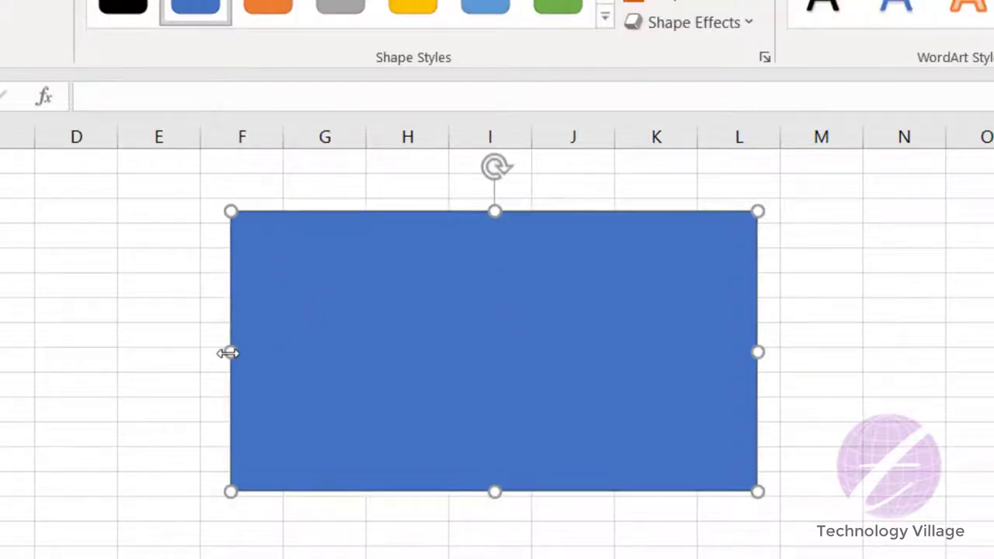
pyautogui.moveTo(228, 353); pyautogui.dragTo(472, 335)
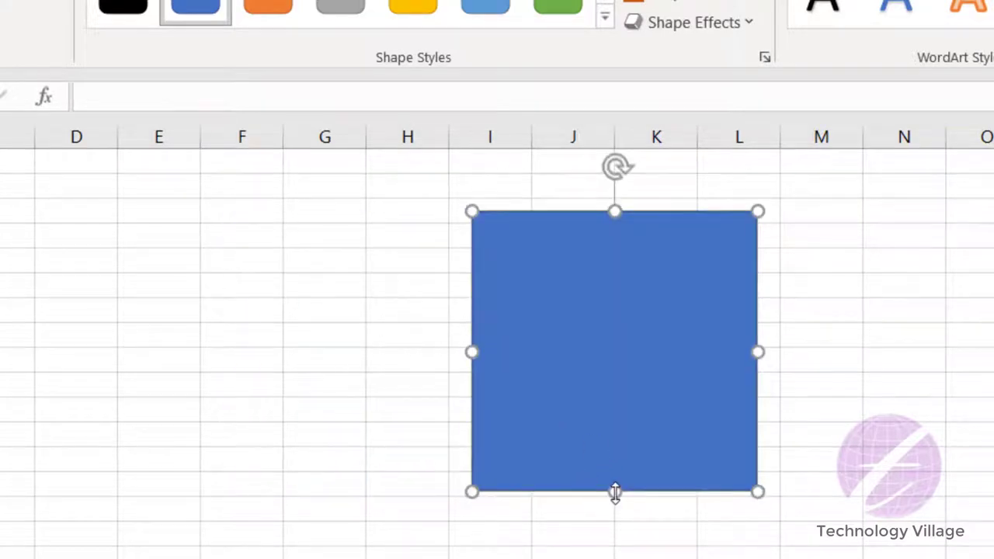
pyautogui.moveTo(616, 492); pyautogui.dragTo(615, 381)
pyautogui.moveTo(757, 295); pyautogui.dragTo(631, 291)
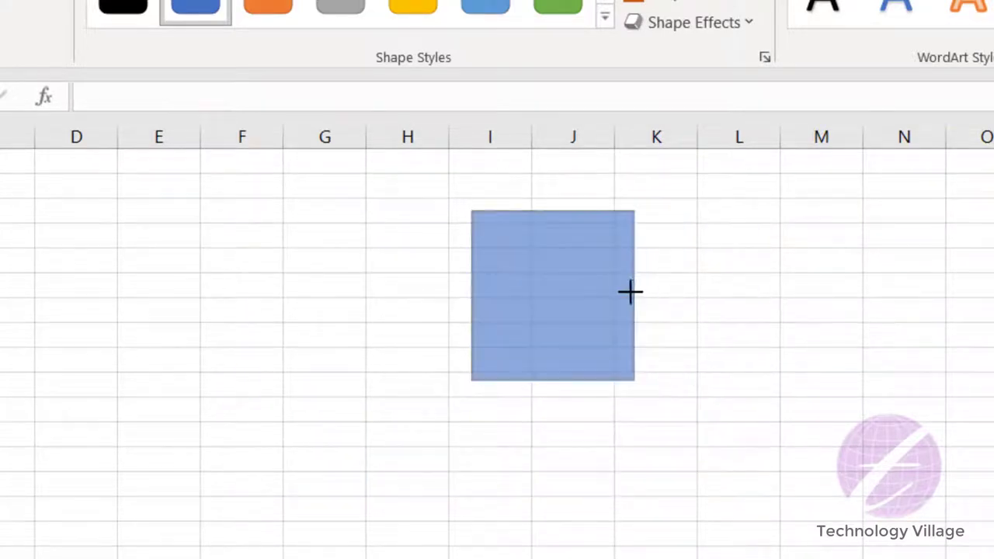
pyautogui.moveTo(632, 381); pyautogui.dragTo(603, 343)
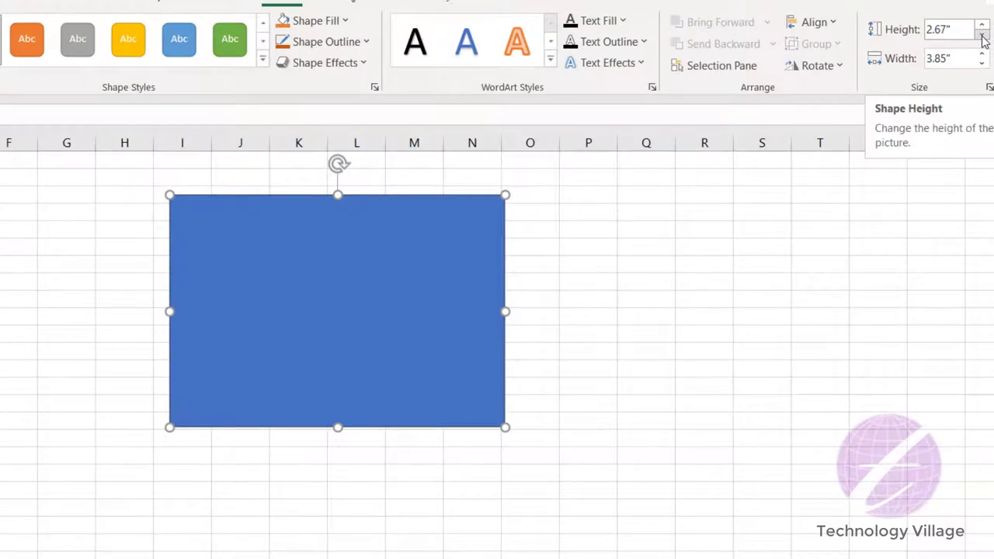
# Step: Set the rectangle's size to 4" high by 3" wide
pyautogui.click(982, 39)
pyautogui.click(982, 39)
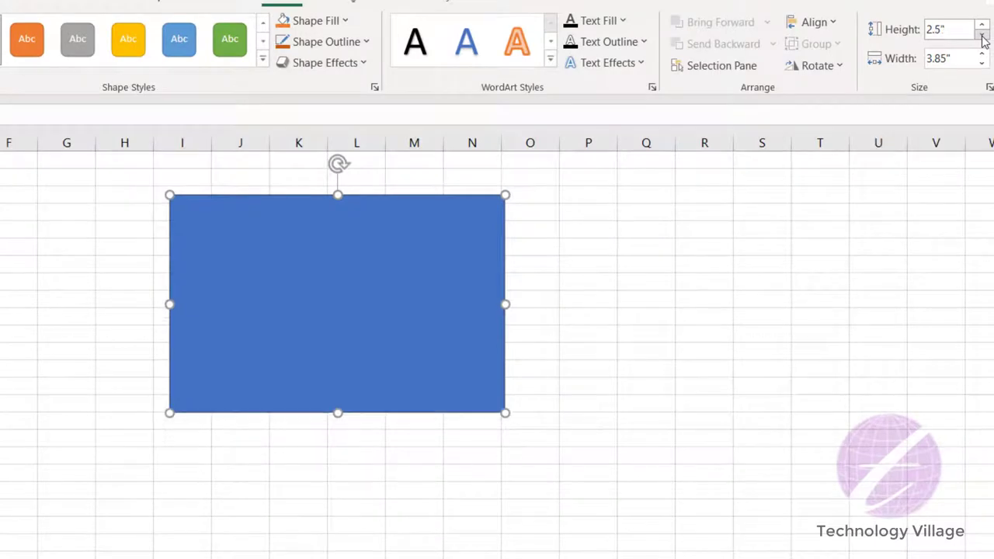
pyautogui.click(982, 39)
pyautogui.click(983, 38)
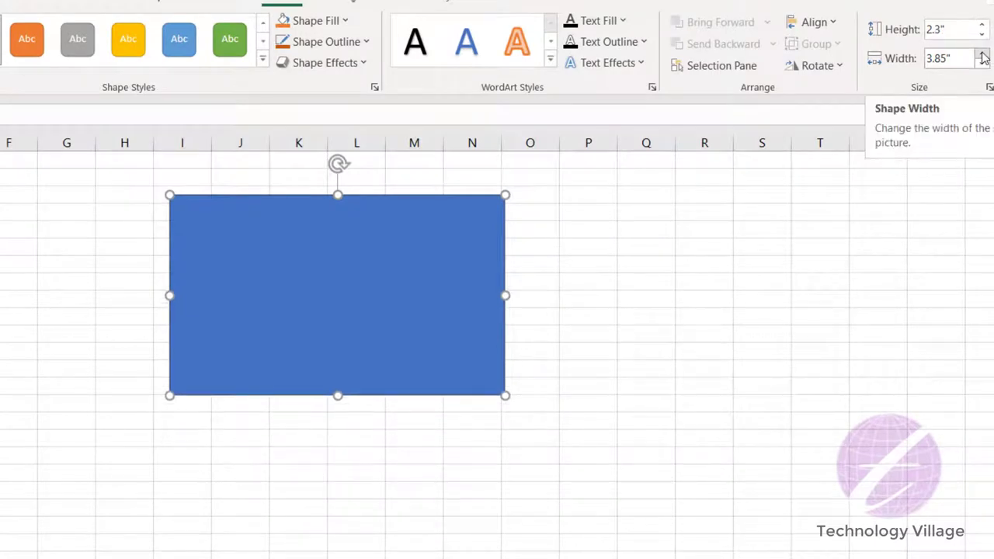
pyautogui.click(983, 54)
pyautogui.click(983, 54)
pyautogui.click(982, 54)
pyautogui.click(982, 55)
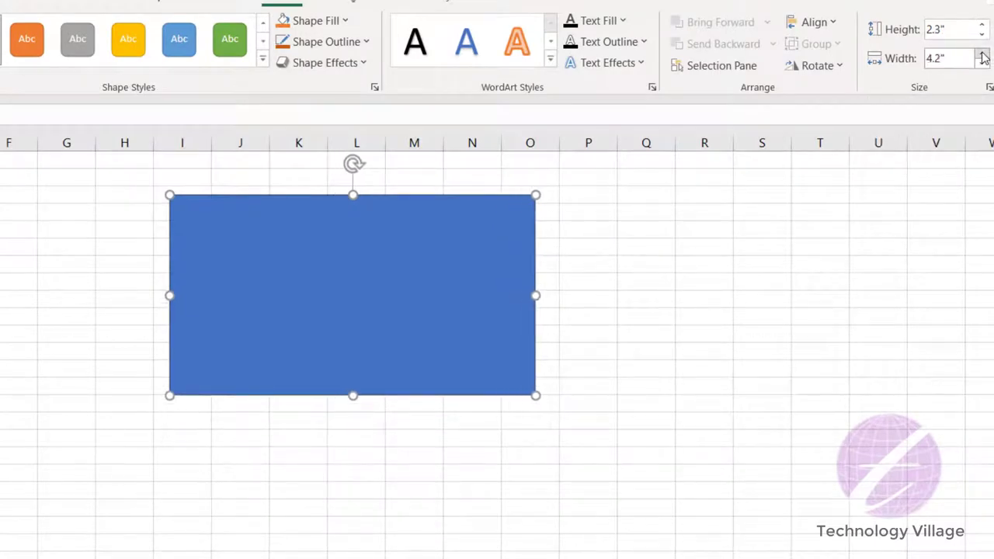
pyautogui.click(983, 27)
pyautogui.click(982, 26)
pyautogui.click(982, 26)
pyautogui.click(983, 26)
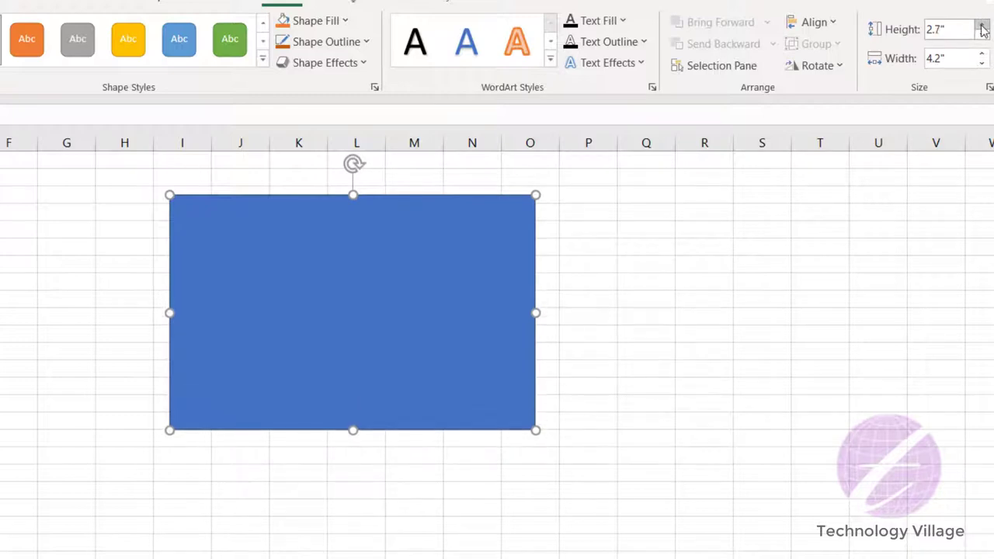
pyautogui.click(983, 26)
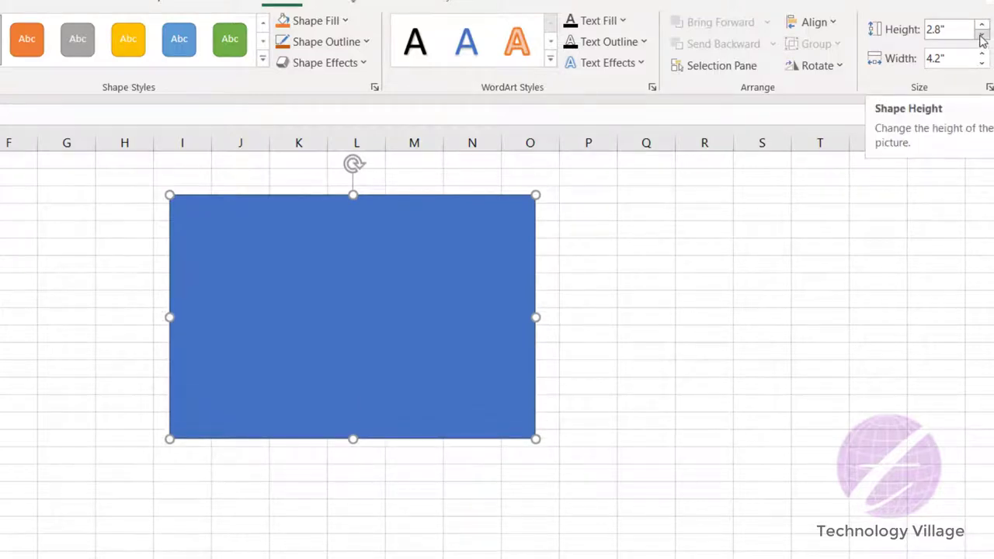
pyautogui.click(960, 32)
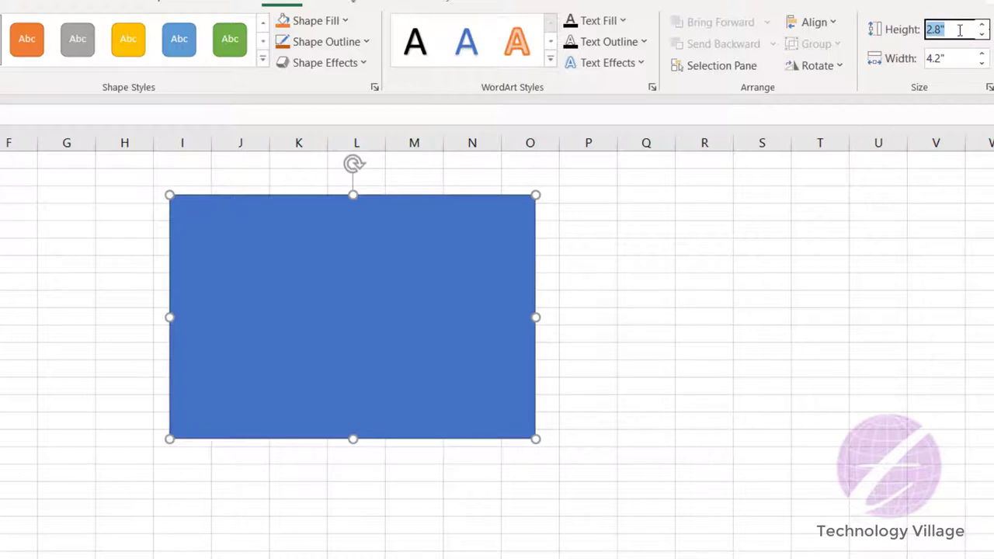
pyautogui.write('4')
pyautogui.click(958, 52)
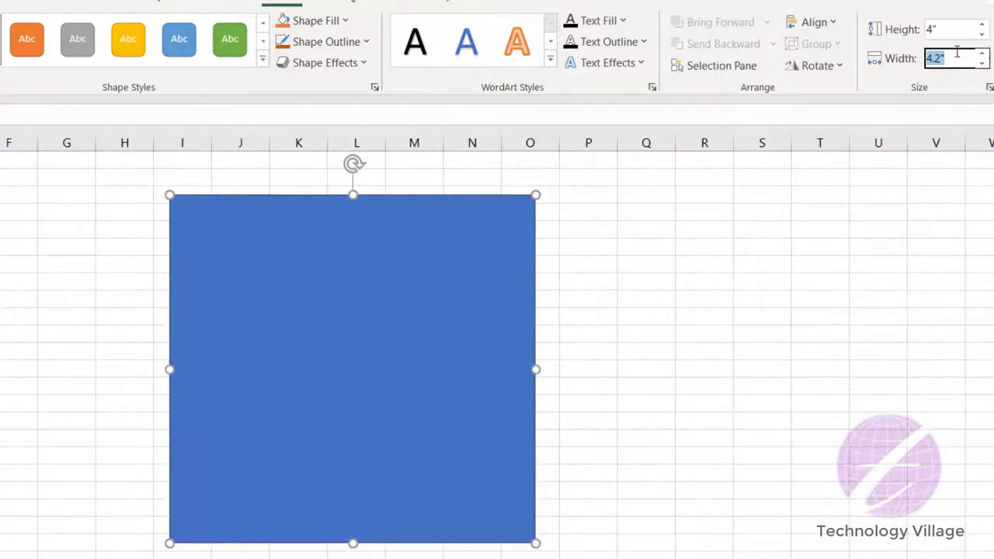
pyautogui.write('3')
pyautogui.press('Return')
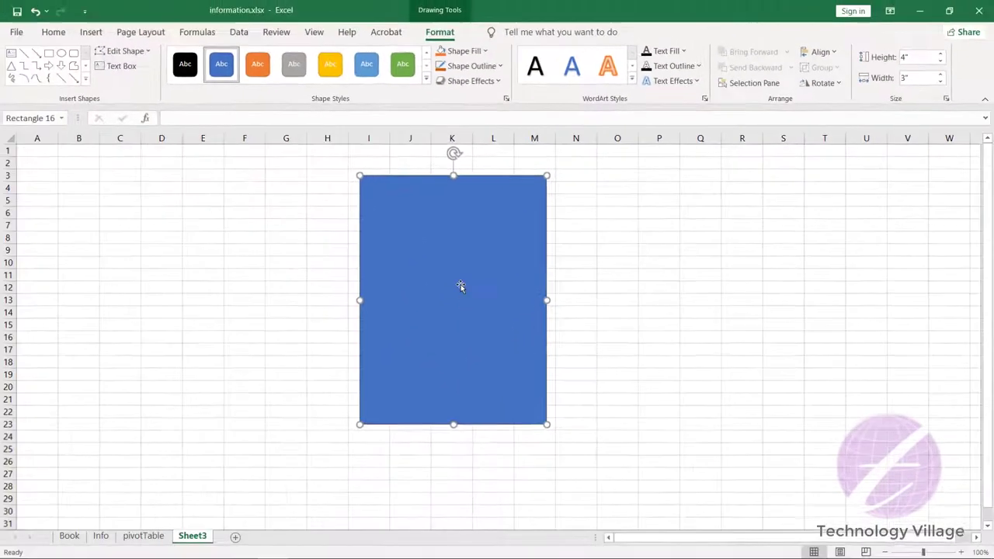
# Step: Move the rectangle one column left and change it into a plaque shape
pyautogui.moveTo(461, 284); pyautogui.dragTo(426, 287)
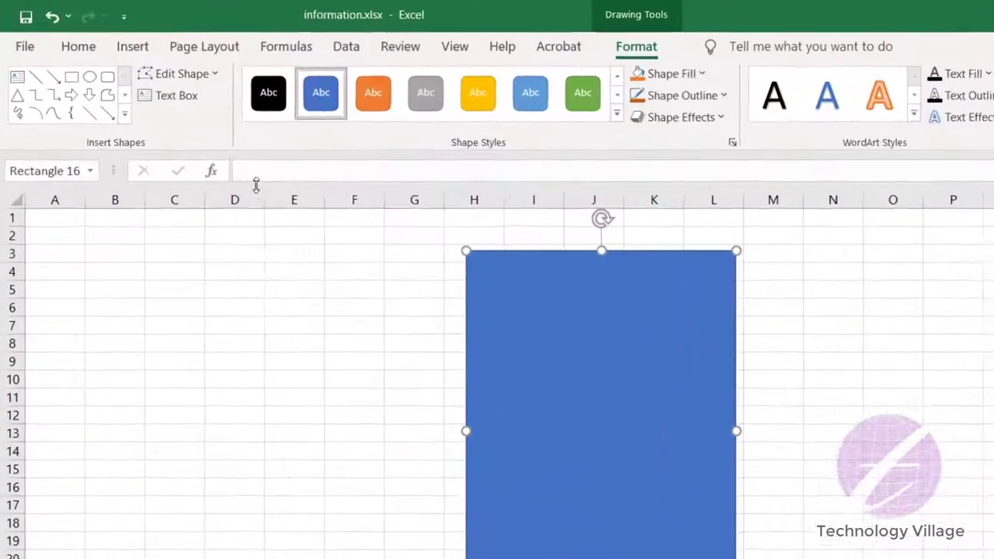
pyautogui.click(218, 72)
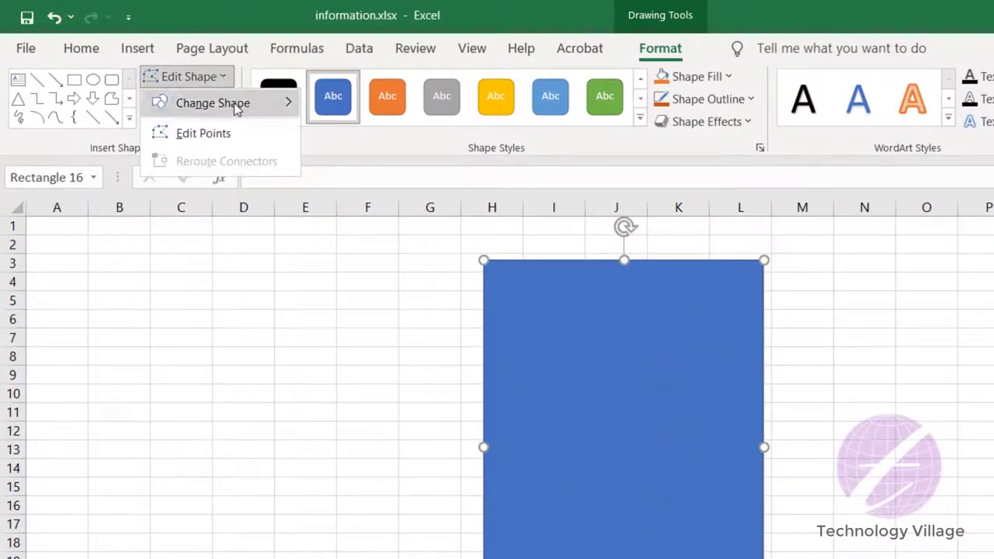
pyautogui.moveTo(234, 102)
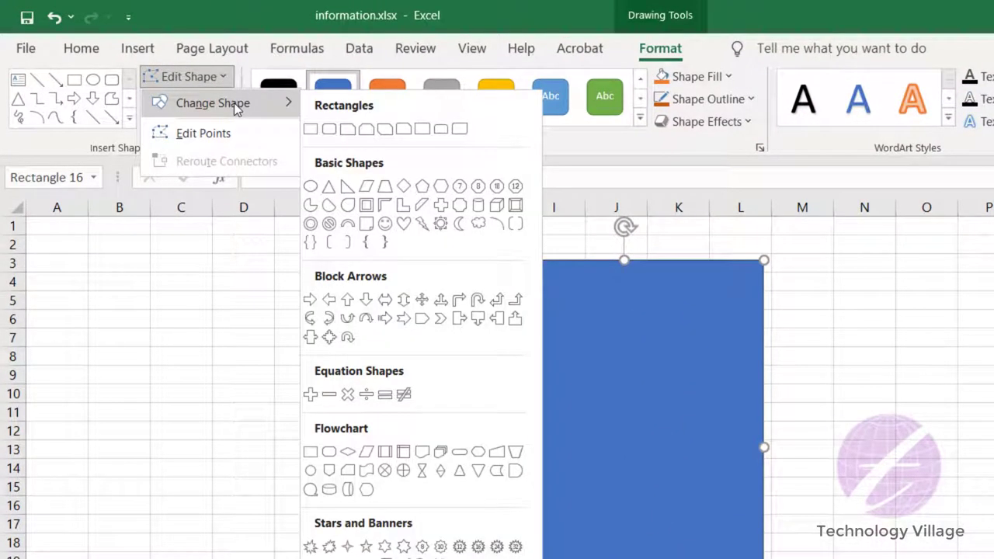
pyautogui.click(459, 207)
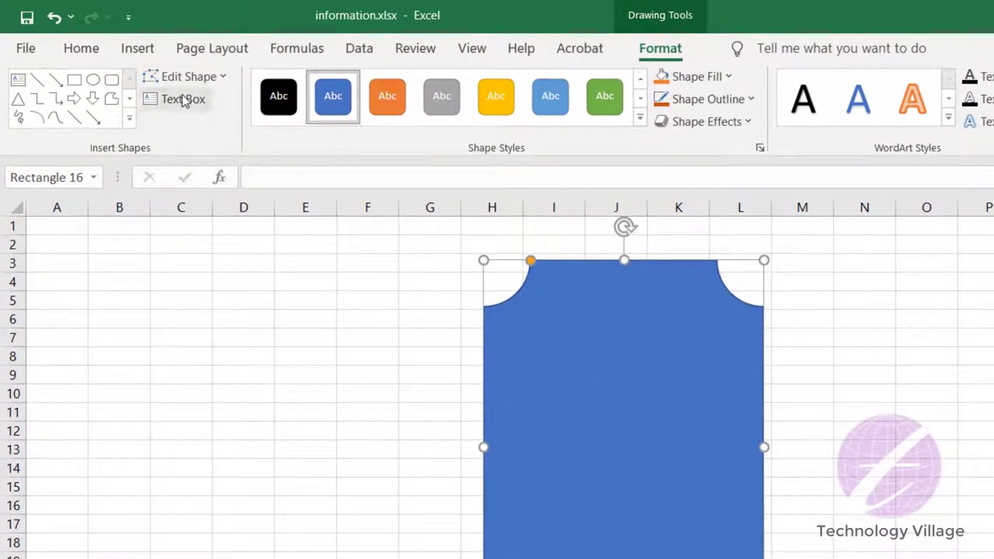
# Step: Bulge the plaque's side points outward, undo that, then draw a text box from C4 to G21
pyautogui.click(189, 76)
pyautogui.click(220, 133)
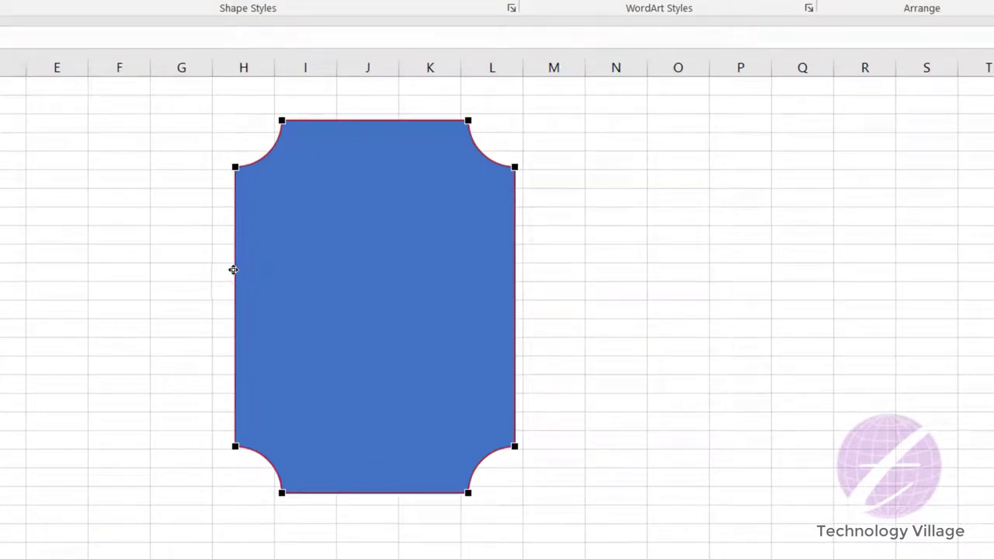
pyautogui.moveTo(233, 269); pyautogui.dragTo(211, 276)
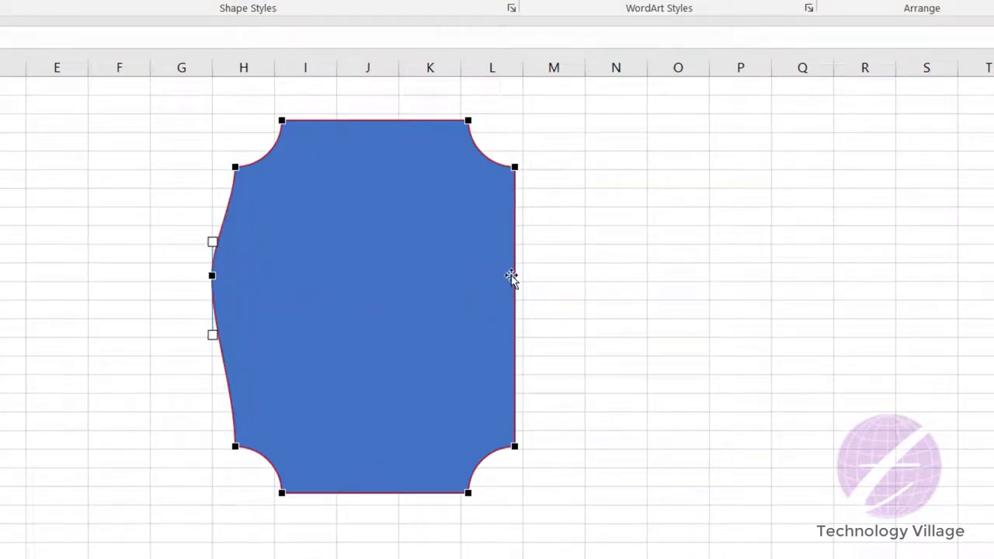
pyautogui.moveTo(514, 276); pyautogui.dragTo(560, 262)
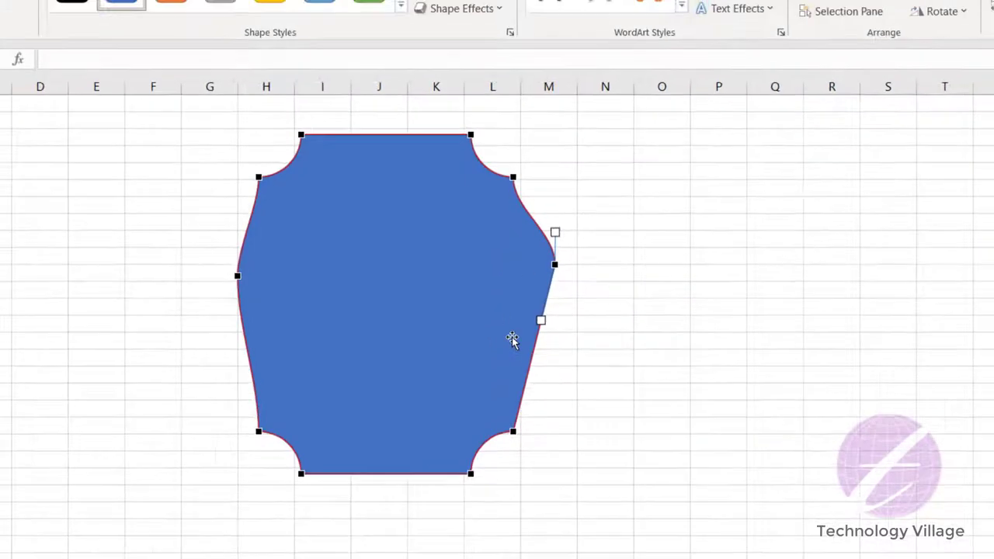
pyautogui.hotkey('ctrl', 'z')
pyautogui.hotkey('ctrl', 'z')
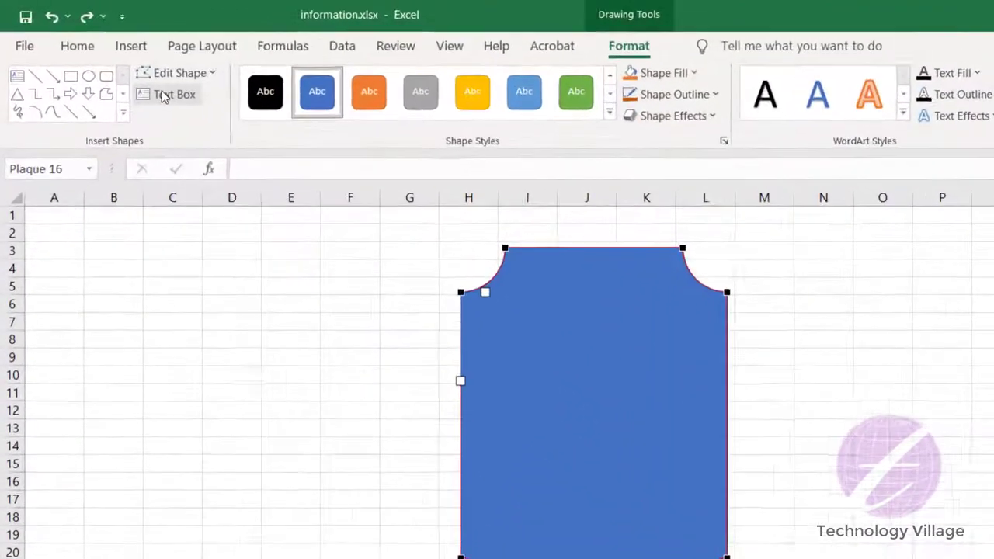
pyautogui.click(166, 97)
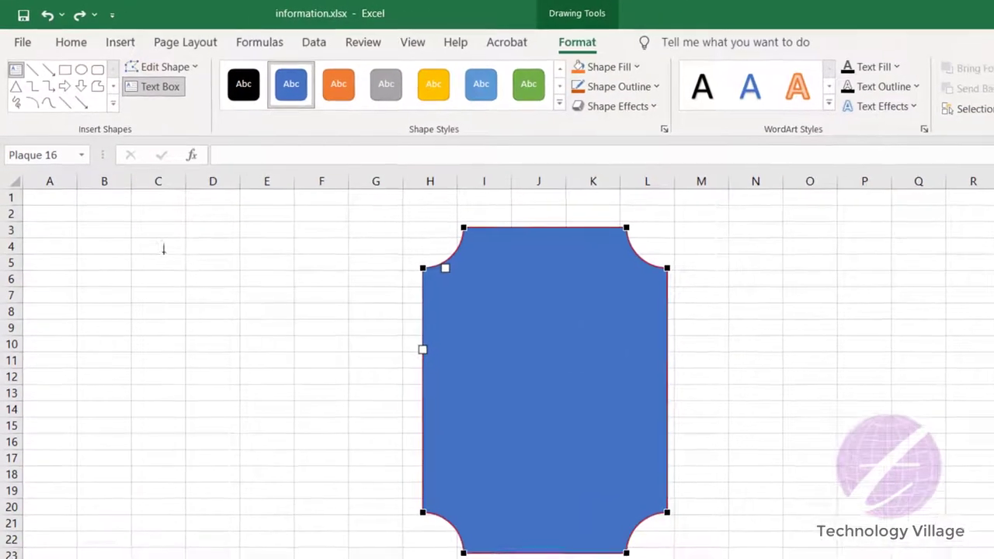
pyautogui.moveTo(164, 248); pyautogui.dragTo(398, 516)
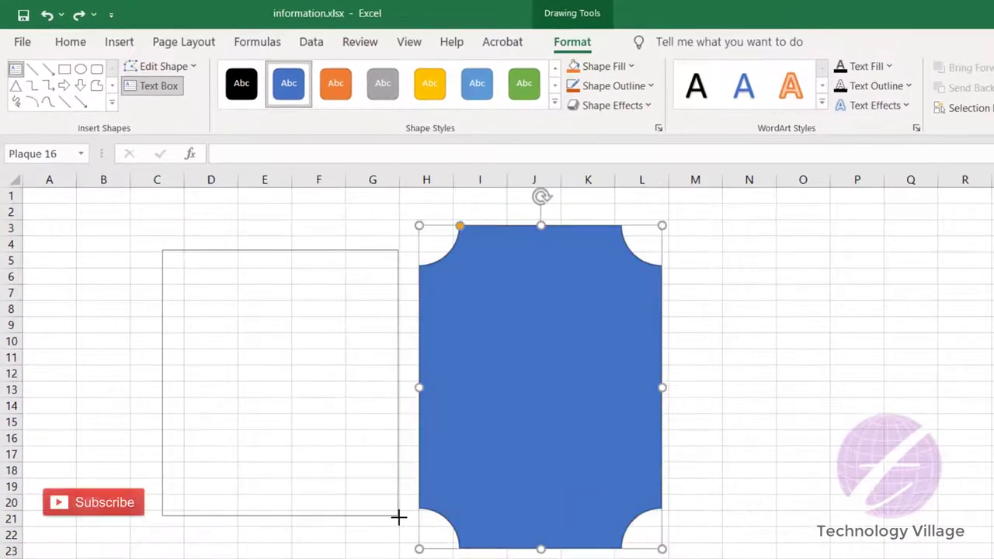
# Step: Try green and gold gradient styles on the plaque, settling on white fill with black outline
pyautogui.click(533, 395)
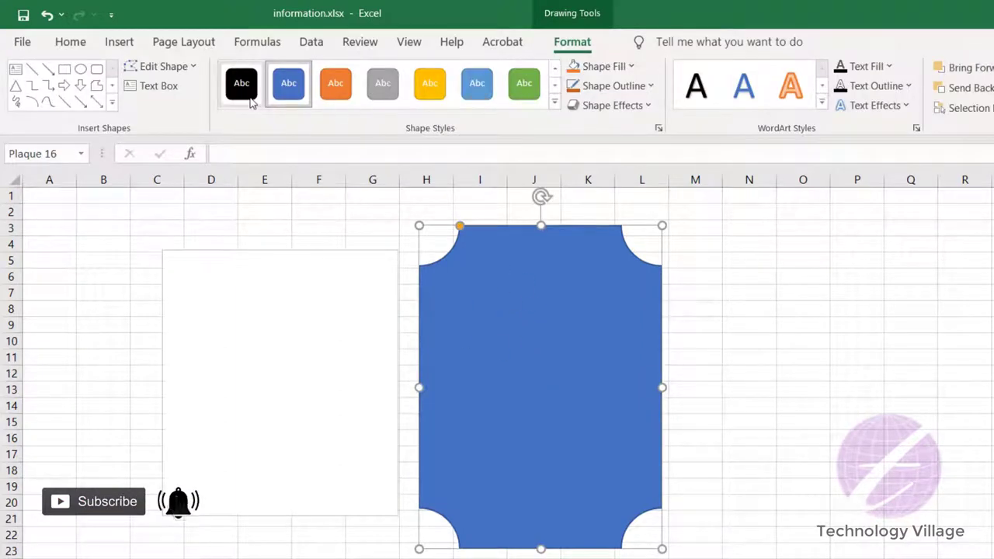
pyautogui.click(535, 90)
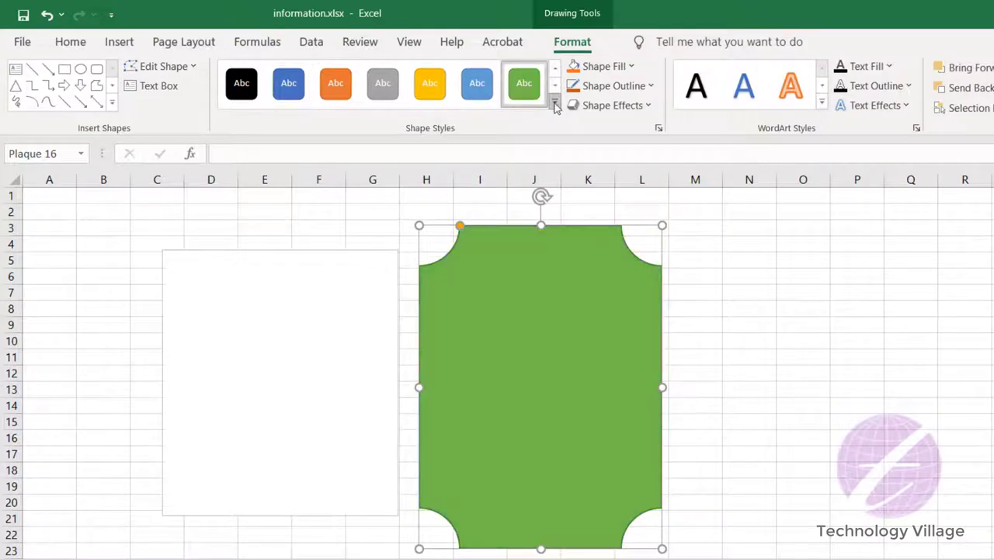
pyautogui.click(555, 105)
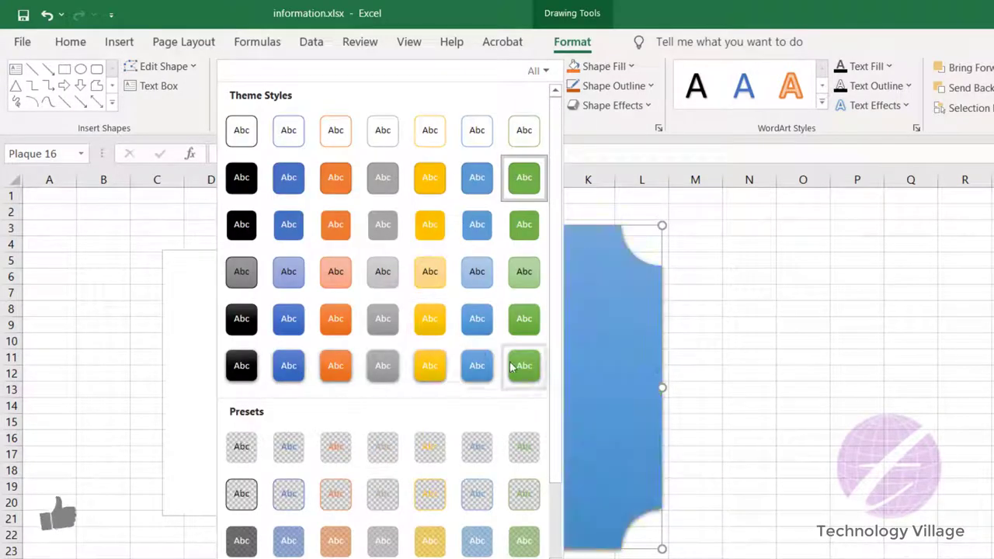
pyautogui.click(435, 366)
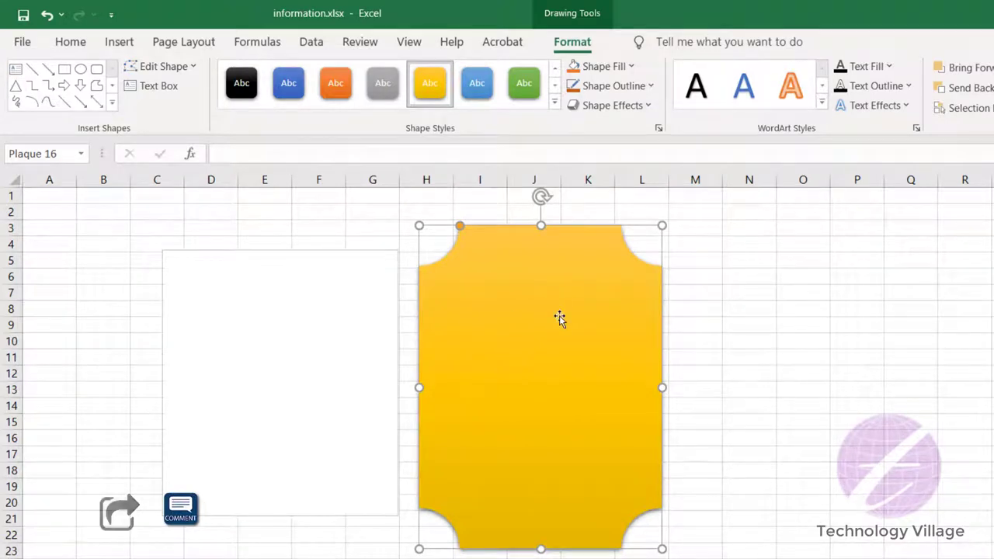
pyautogui.click(554, 106)
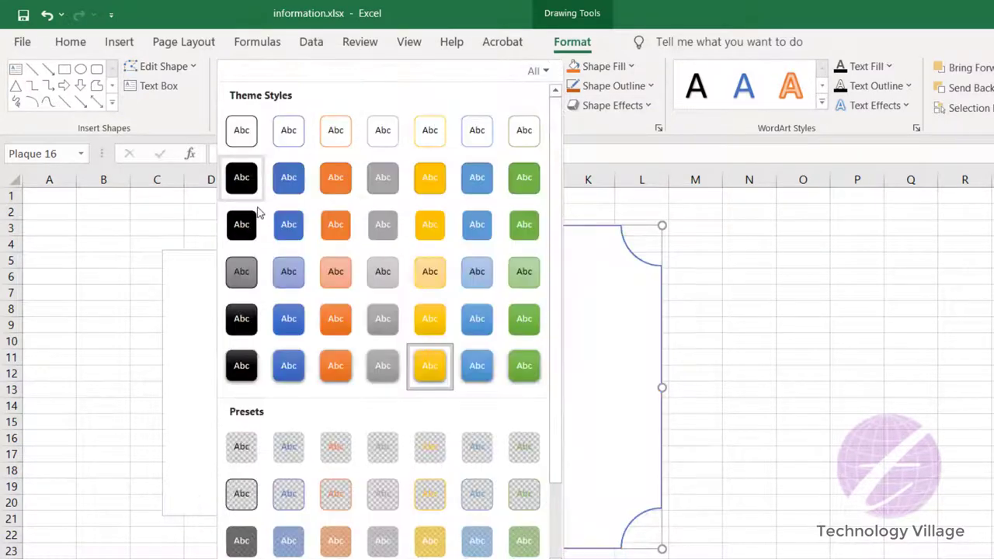
pyautogui.click(236, 147)
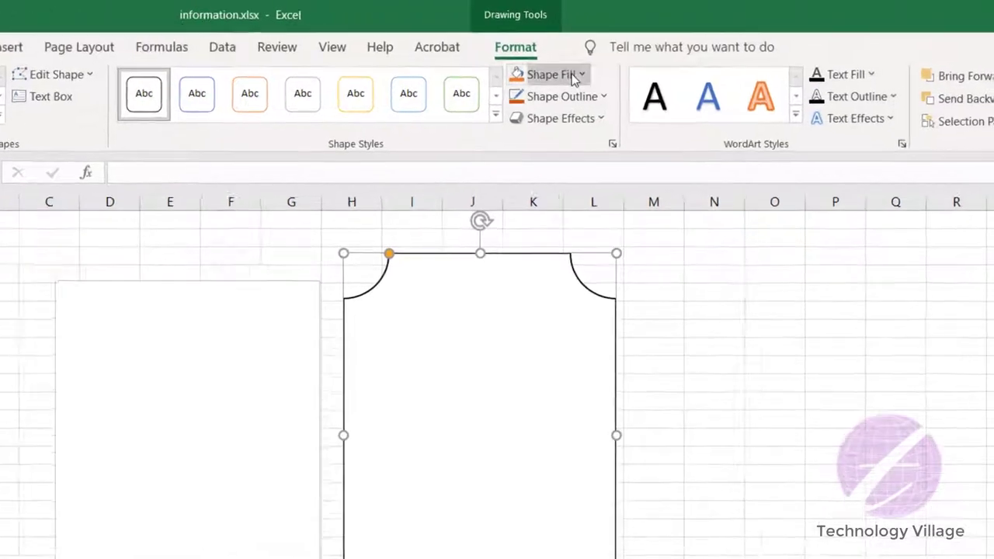
# Step: Fill the plaque with dark gold, then with the rose photo from the Desktop
pyautogui.click(605, 66)
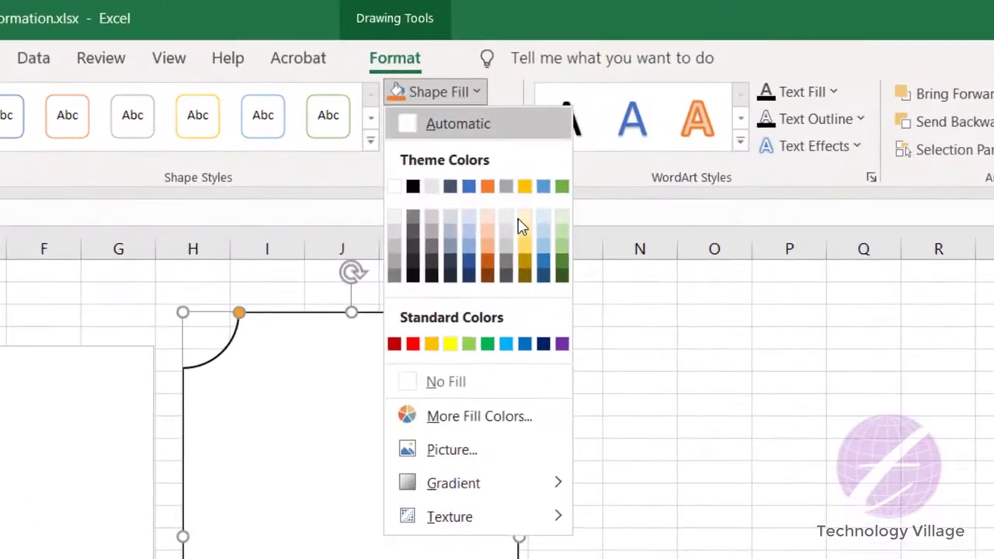
pyautogui.click(526, 268)
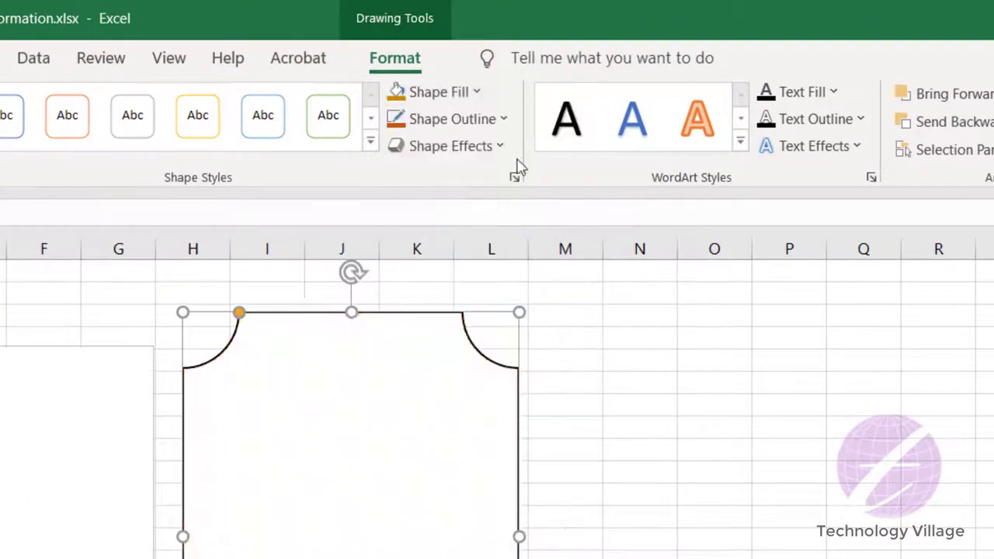
pyautogui.click(477, 92)
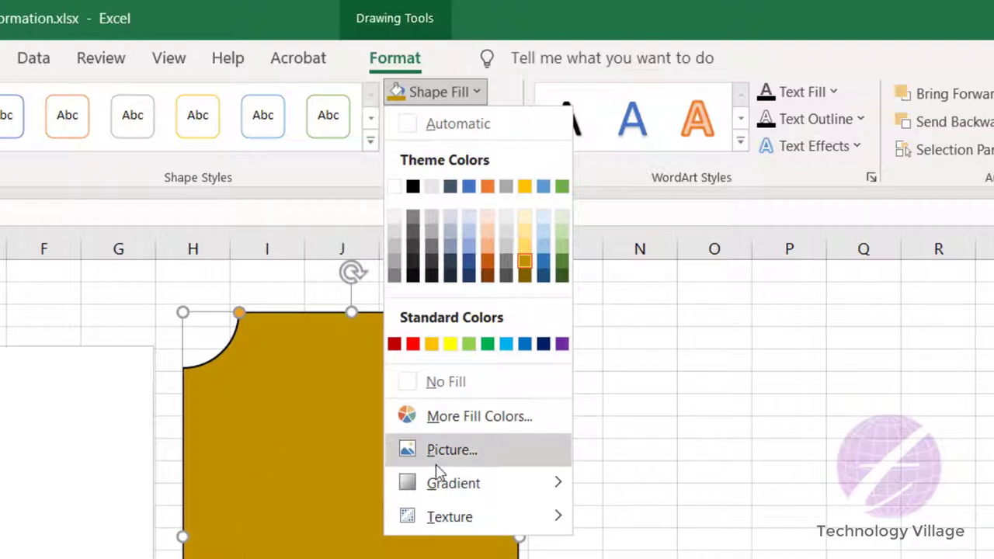
pyautogui.click(456, 452)
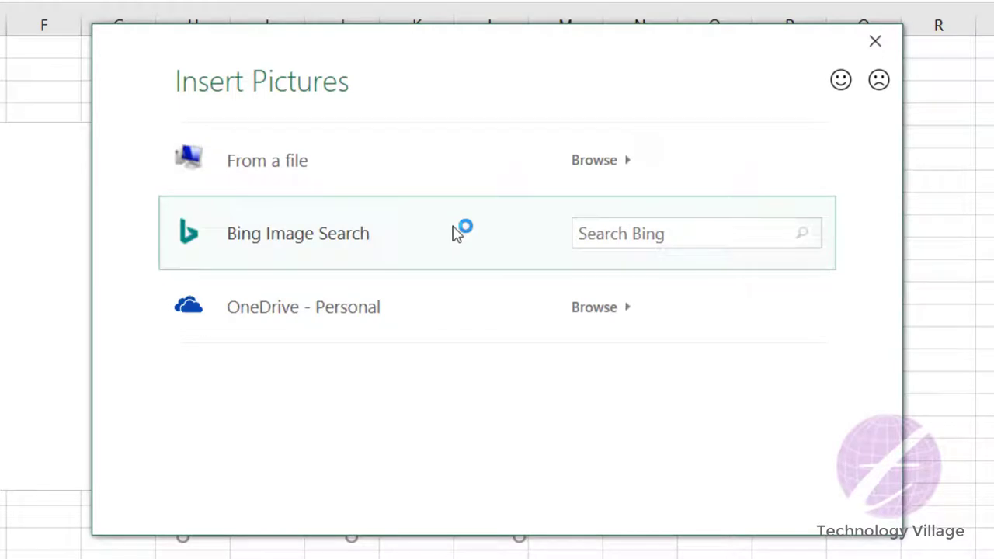
pyautogui.click(296, 164)
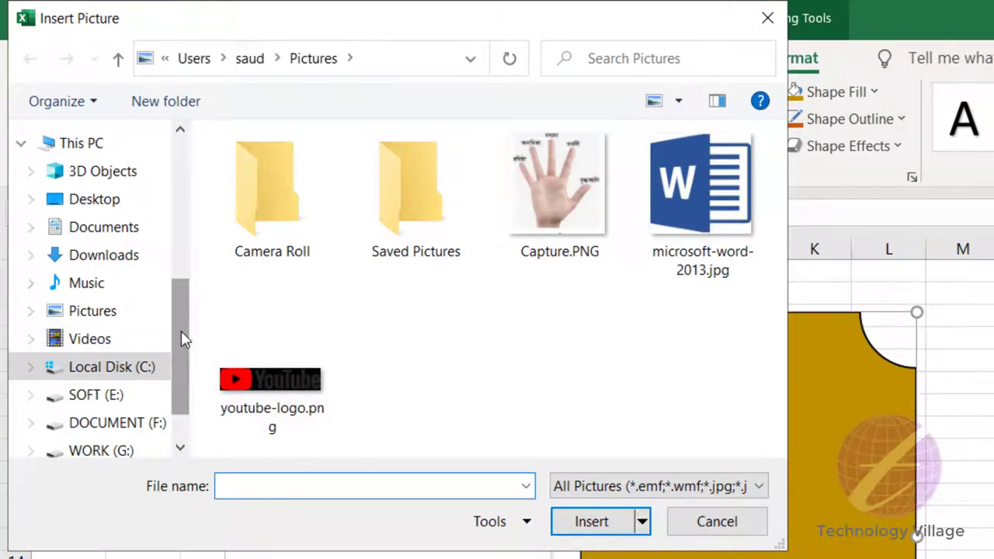
pyautogui.click(94, 203)
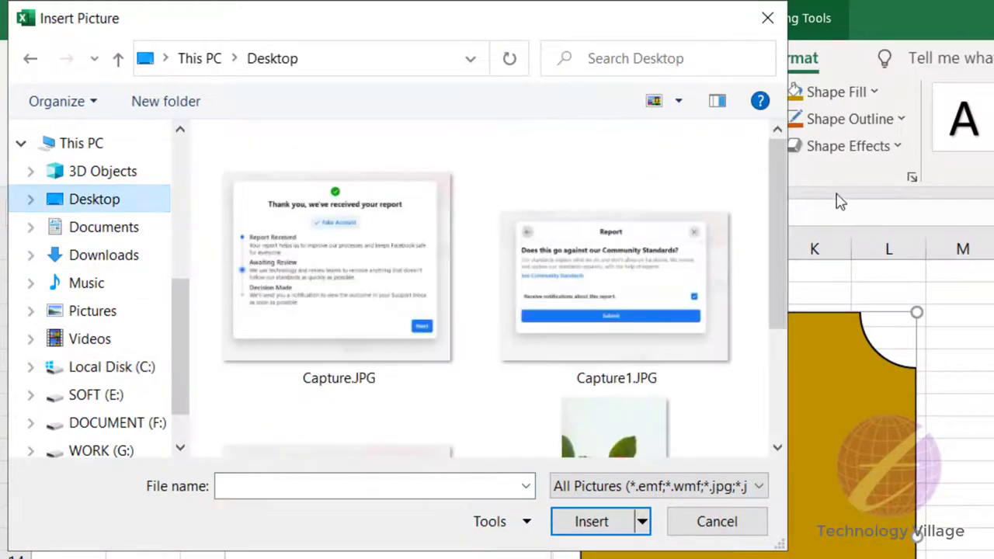
pyautogui.scroll(-3, 651, 314)
pyautogui.click(614, 314)
pyautogui.click(592, 521)
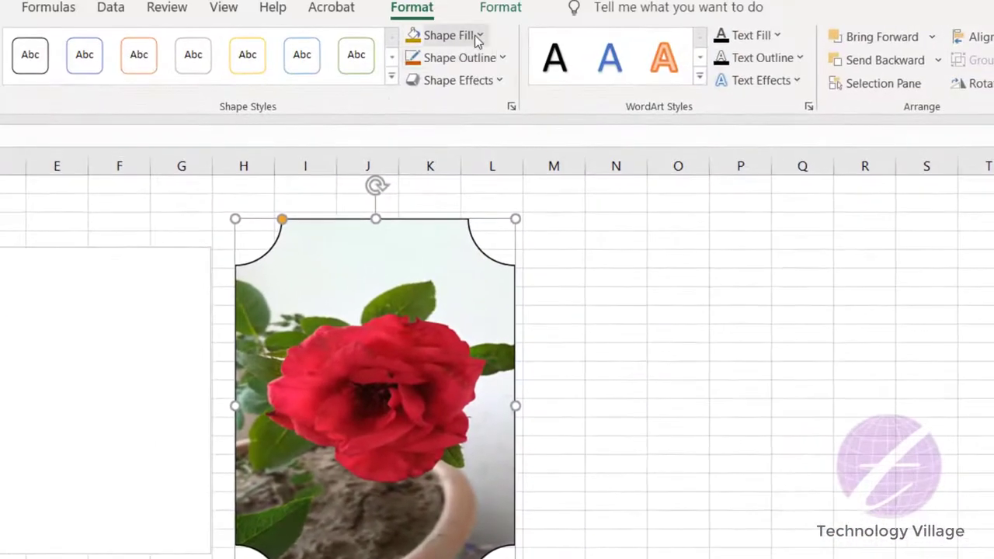
# Step: Replace the plaque's fill with the gray Granite texture
pyautogui.click(476, 37)
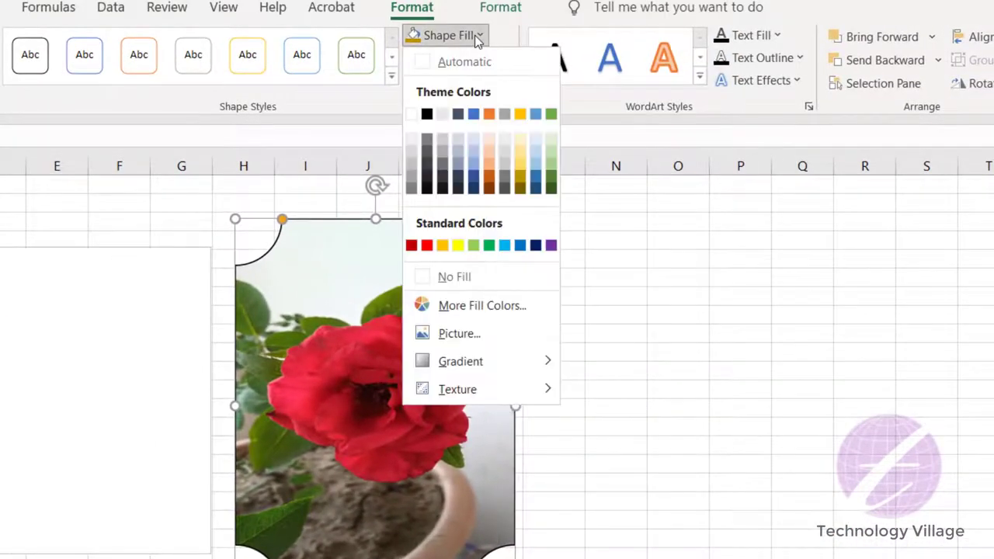
pyautogui.moveTo(506, 362)
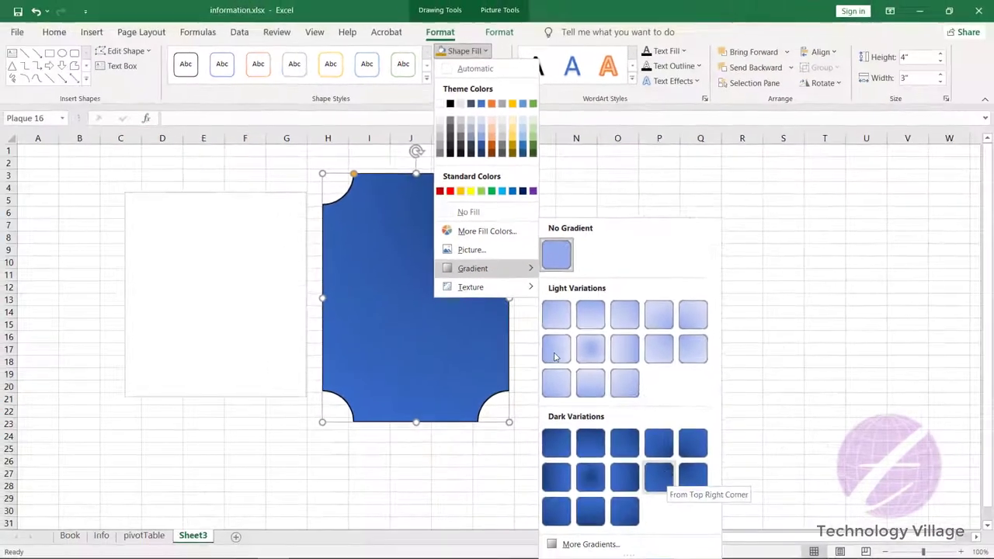
pyautogui.moveTo(481, 289)
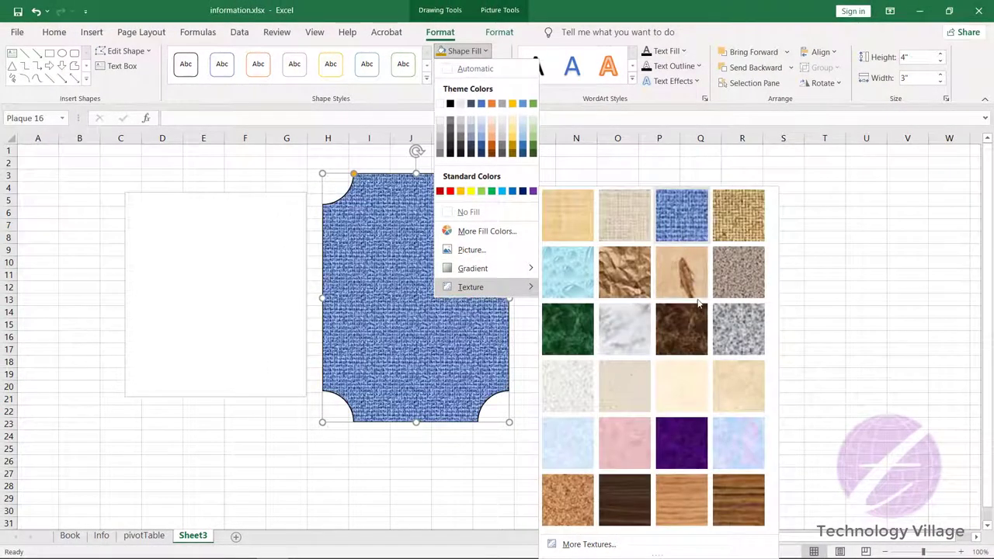
pyautogui.click(738, 328)
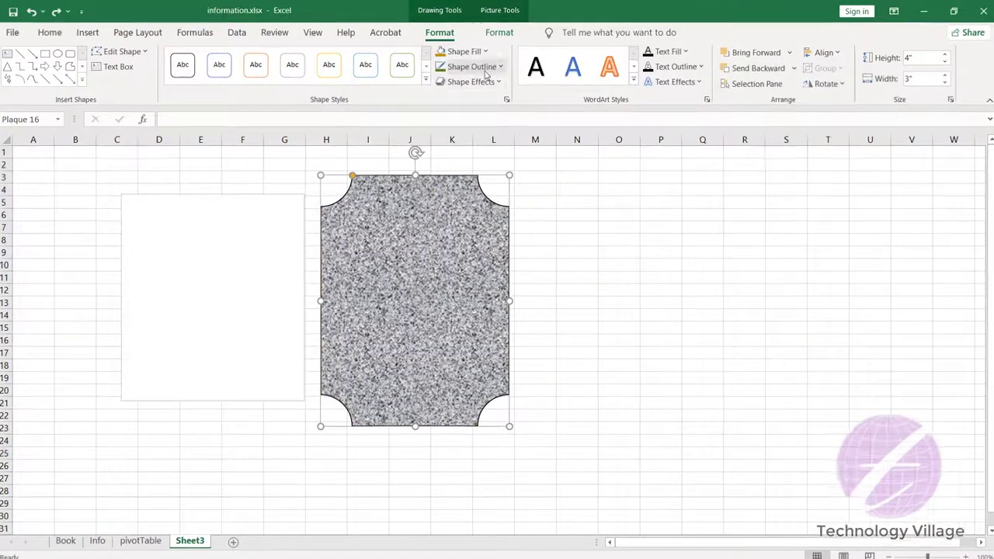
# Step: Make the plaque's outline 6 pt thick
pyautogui.click(472, 66)
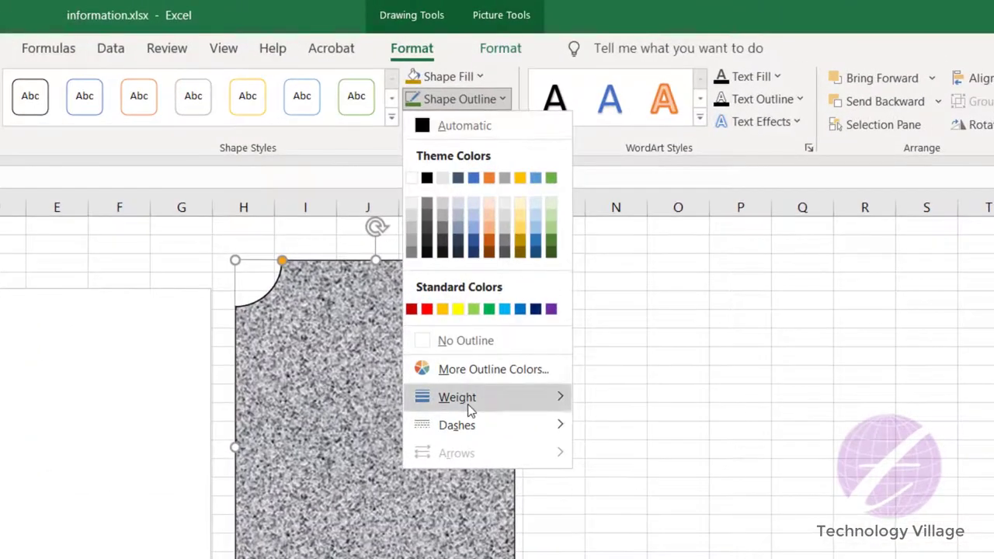
pyautogui.moveTo(469, 411)
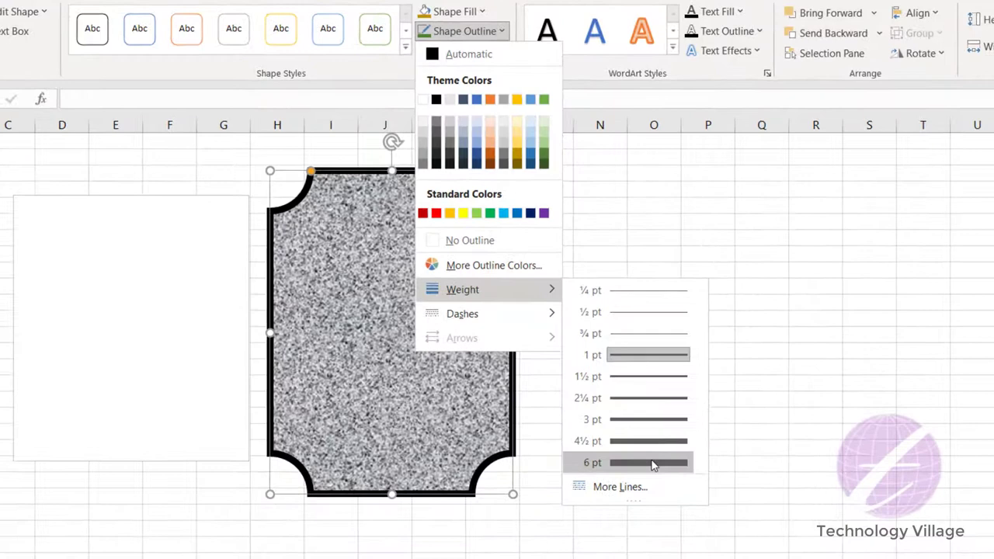
pyautogui.click(652, 462)
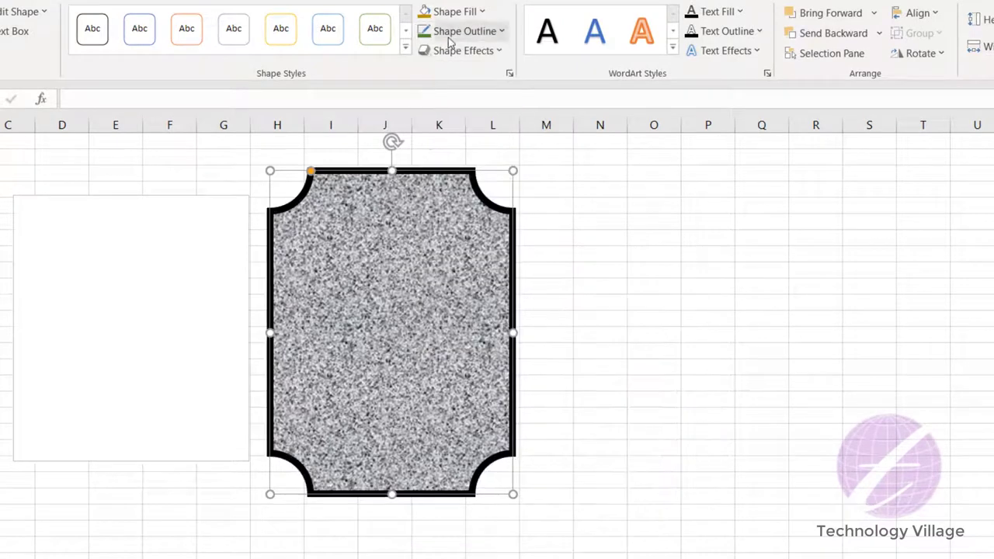
pyautogui.click(477, 31)
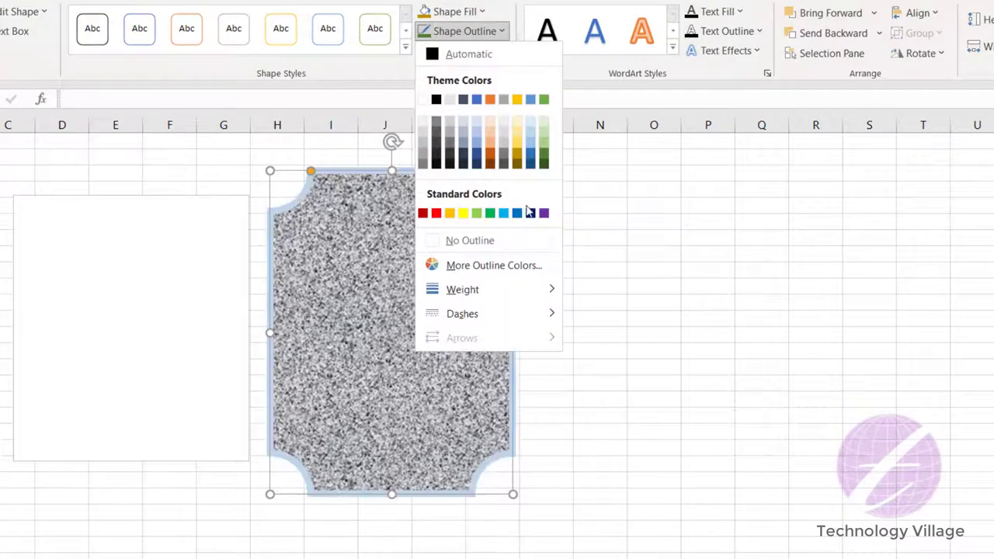
# Step: Turn the plaque's outline red, then remove the outline entirely
pyautogui.click(437, 213)
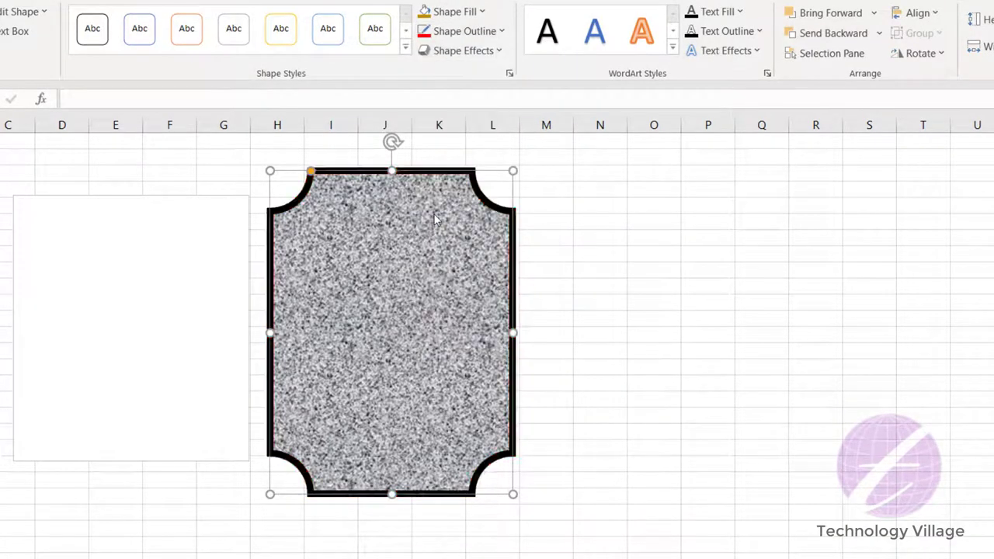
pyautogui.click(481, 33)
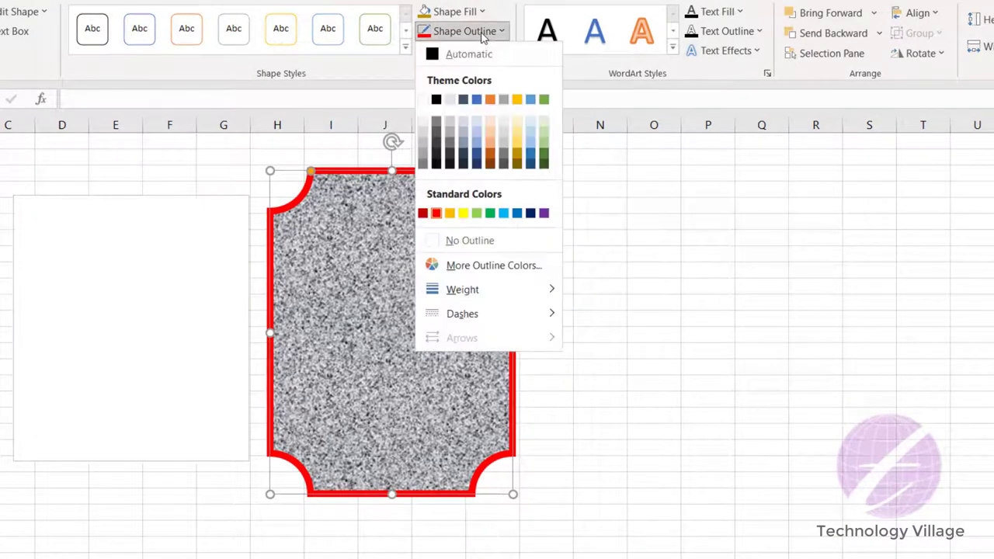
pyautogui.click(469, 242)
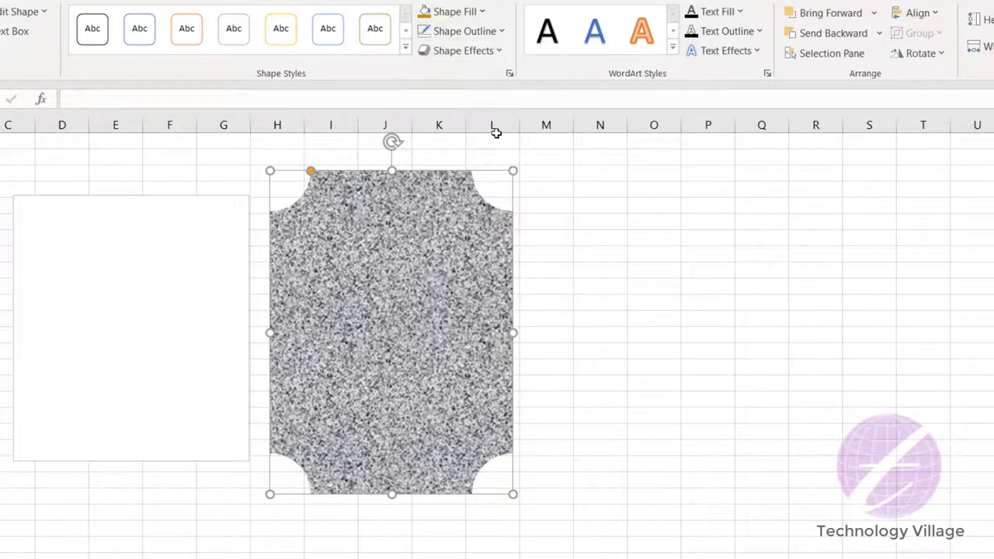
# Step: Tilt the plaque with a Perspective 3-D rotation preset
pyautogui.click(497, 52)
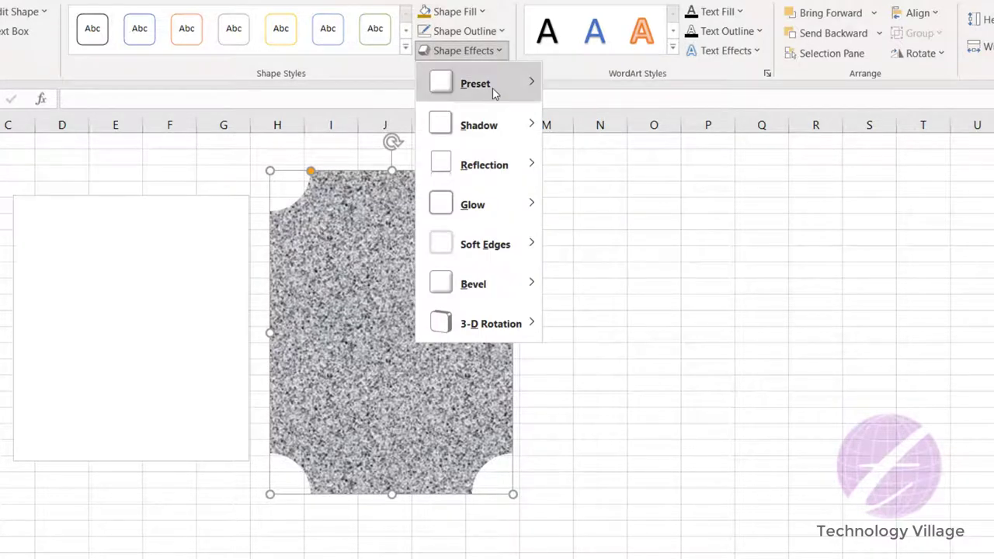
pyautogui.moveTo(493, 91)
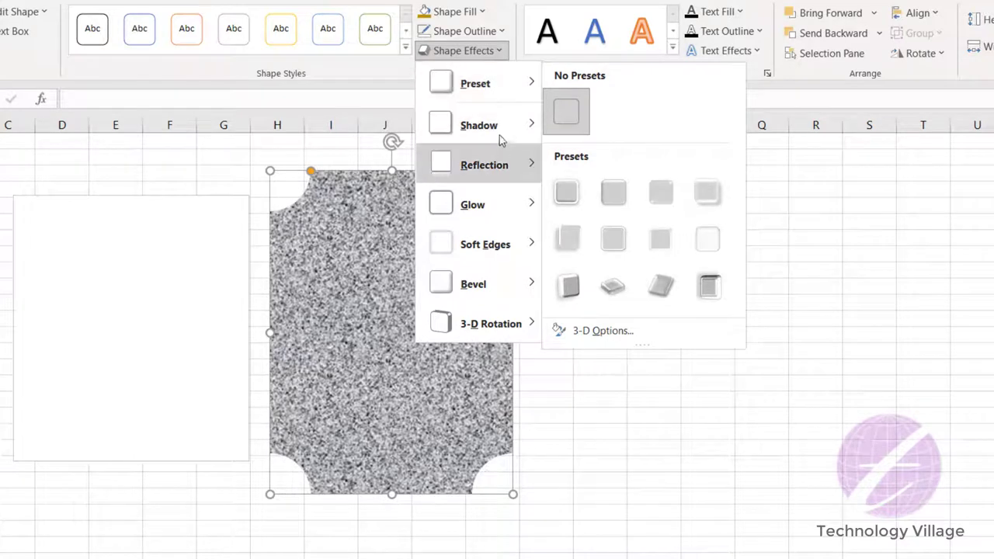
pyautogui.moveTo(503, 238)
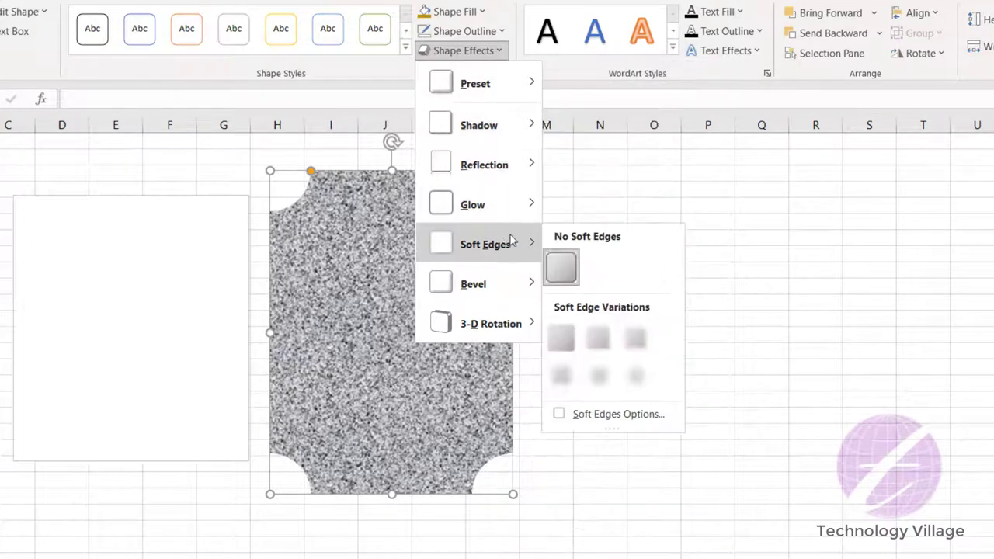
pyautogui.moveTo(501, 339)
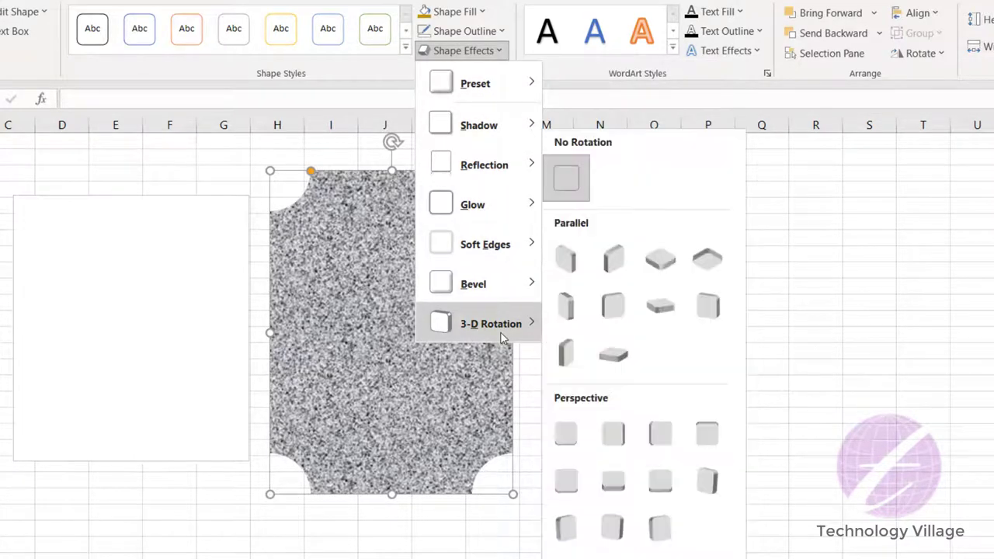
pyautogui.click(610, 432)
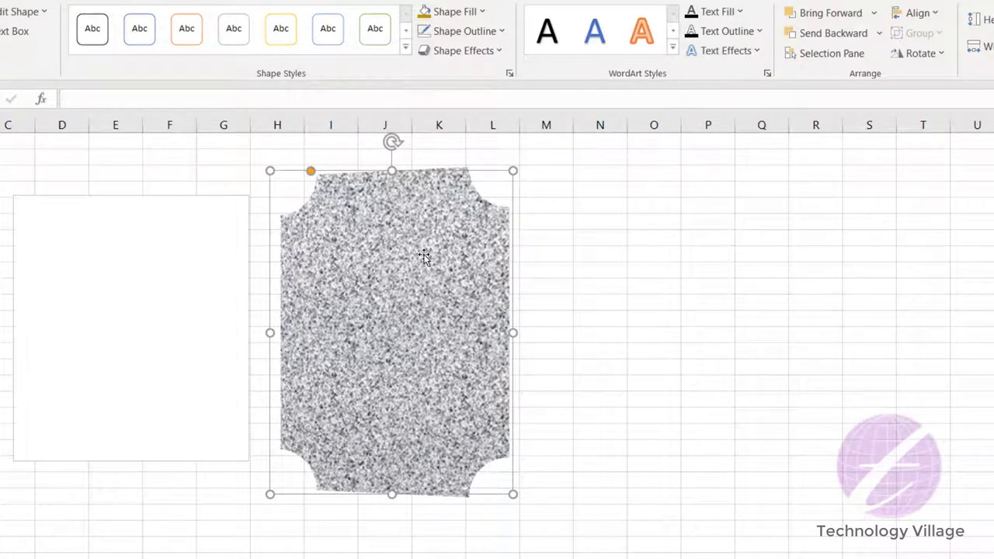
# Step: Style the plaque green, move the white box over its right half, and style the box orange
pyautogui.click(405, 47)
pyautogui.click(375, 224)
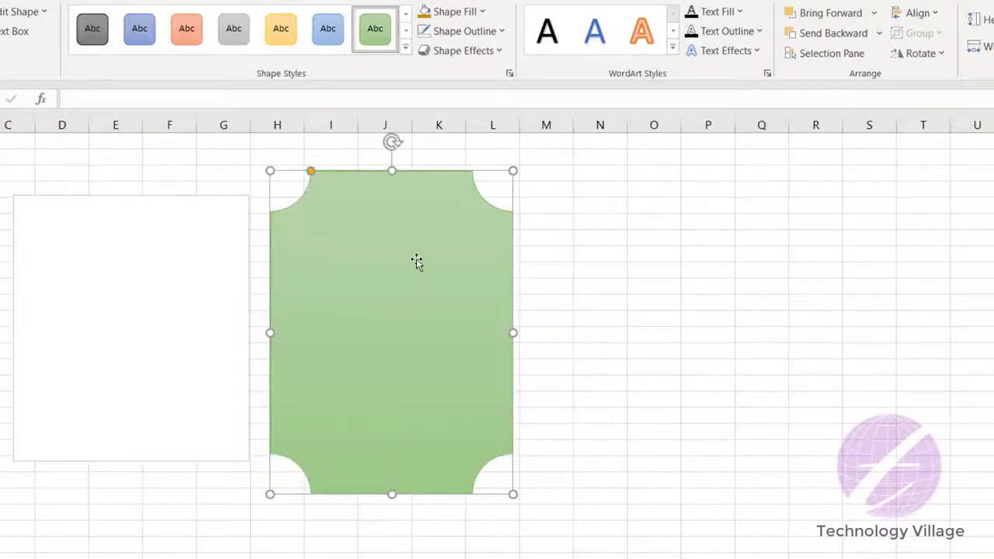
pyautogui.click(188, 204)
pyautogui.moveTo(192, 195); pyautogui.dragTo(632, 212)
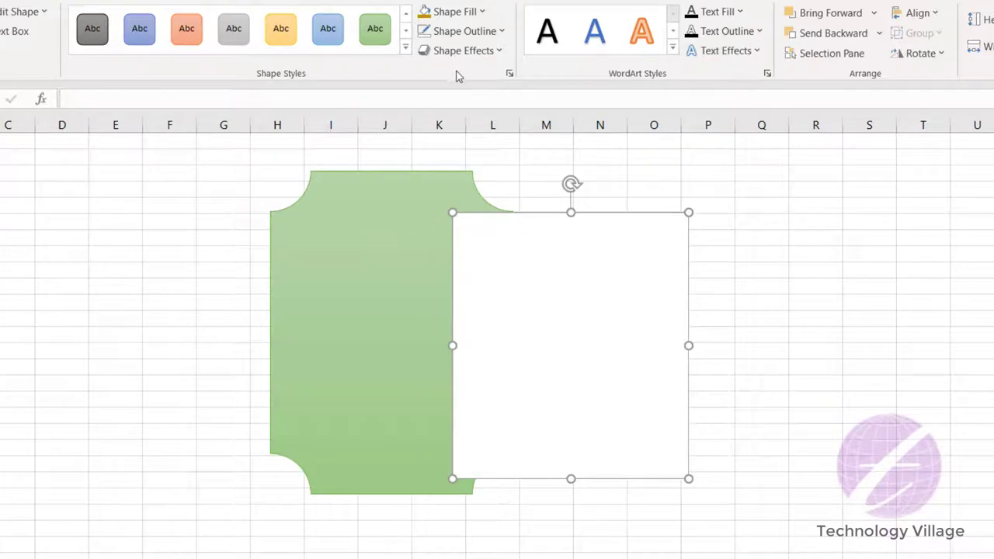
pyautogui.click(281, 28)
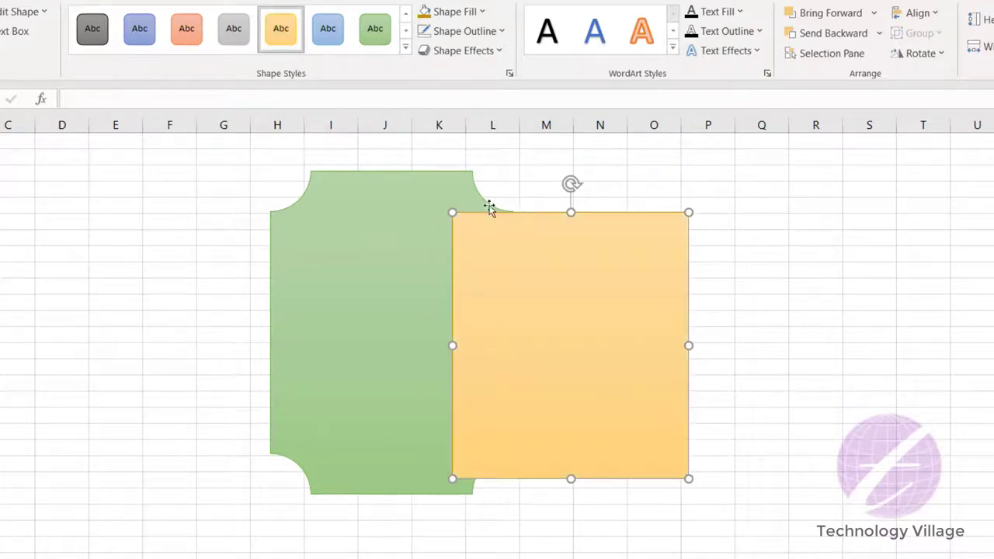
pyautogui.click(386, 179)
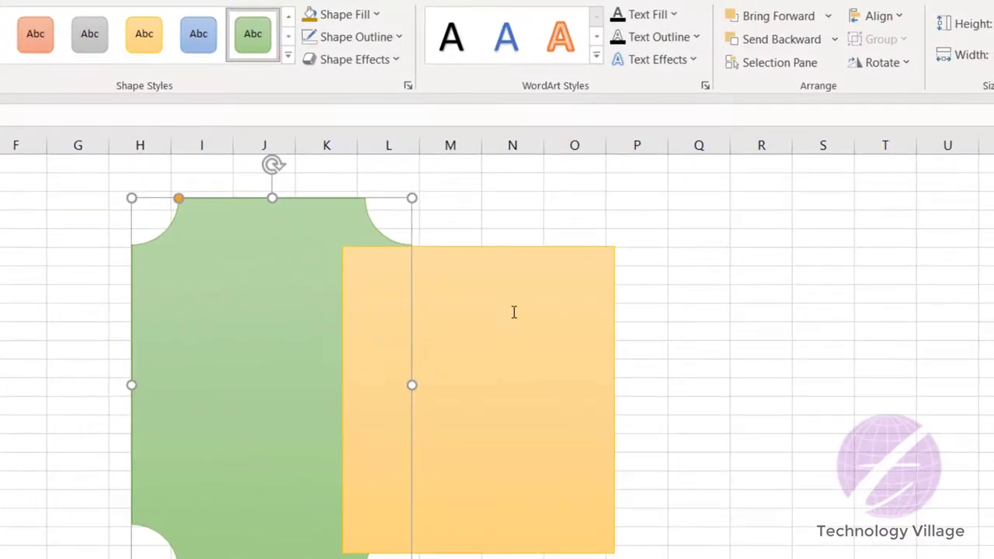
# Step: Send the green plaque behind the orange box, then select both shapes
pyautogui.click(768, 17)
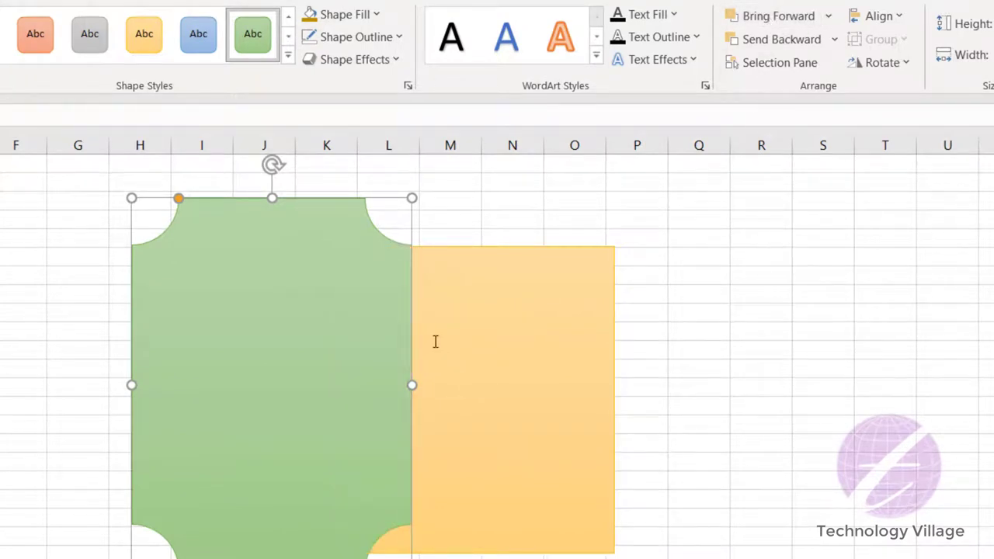
pyautogui.click(771, 38)
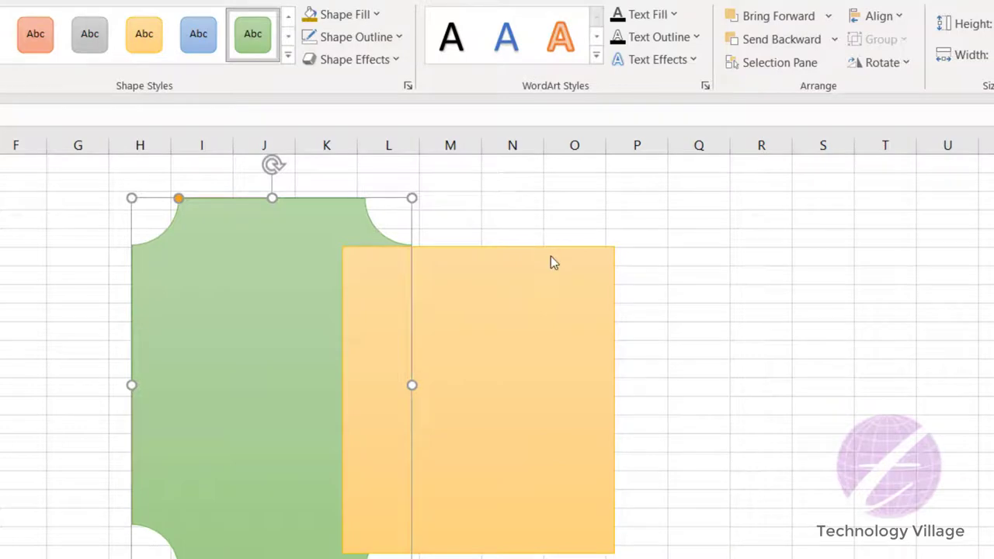
pyautogui.click(508, 283)
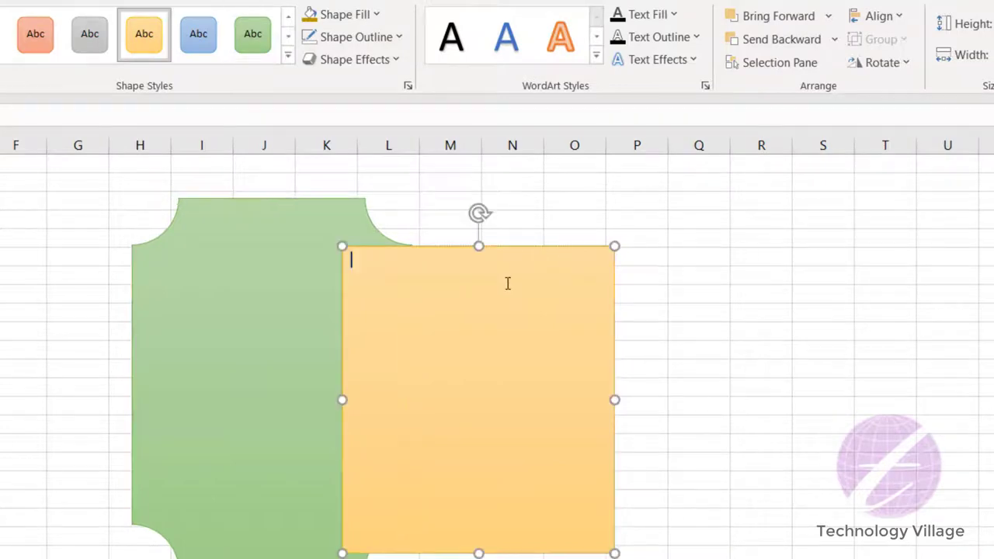
pyautogui.keyDown('shift'); pyautogui.click(268, 241); pyautogui.keyUp('shift')
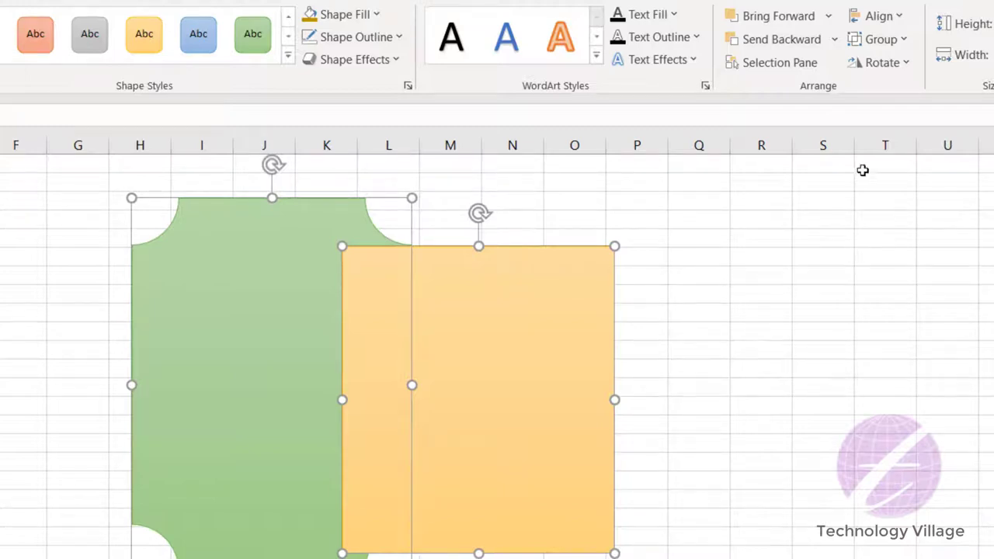
# Step: Align the orange box with the green shape's left edge, right edge and centre
pyautogui.click(890, 18)
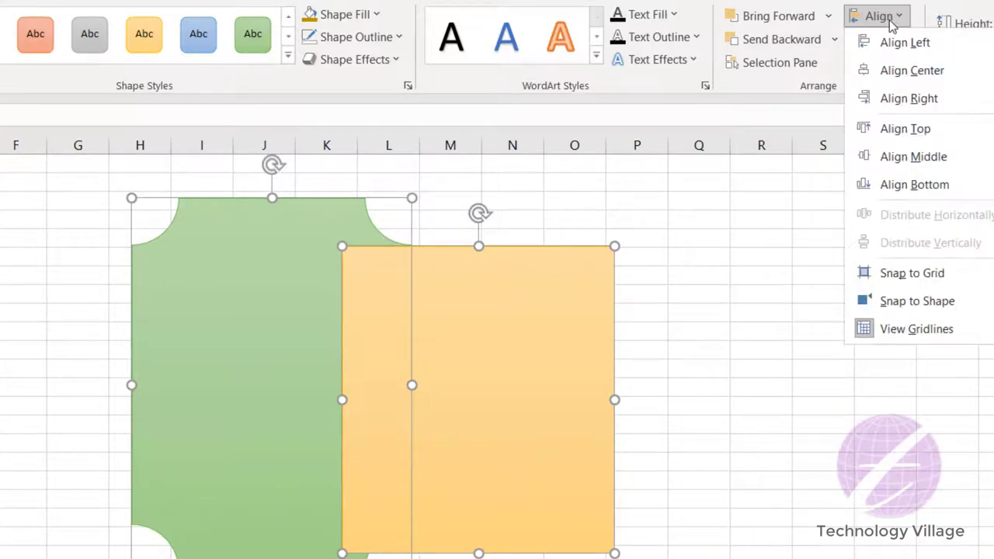
pyautogui.click(899, 45)
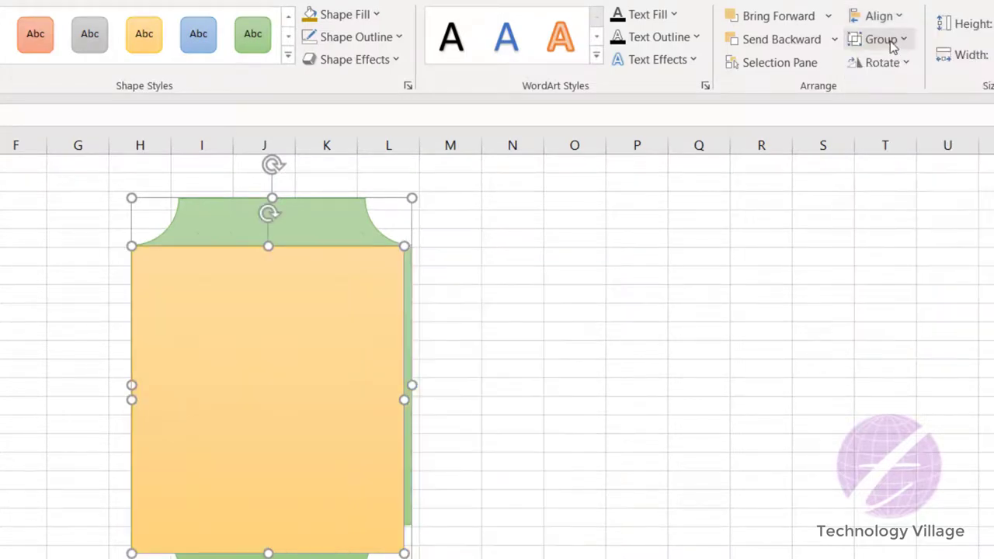
pyautogui.click(878, 19)
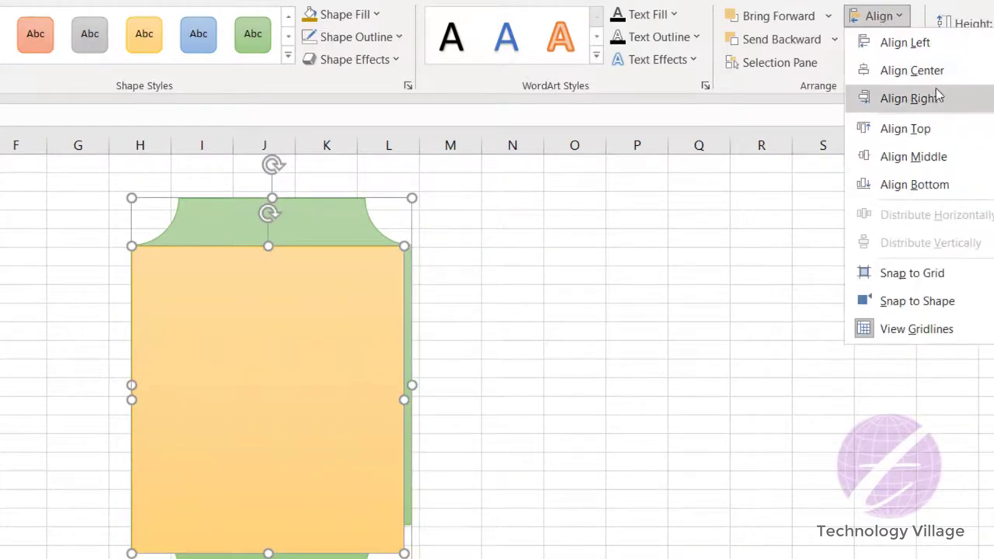
pyautogui.click(932, 99)
pyautogui.click(879, 17)
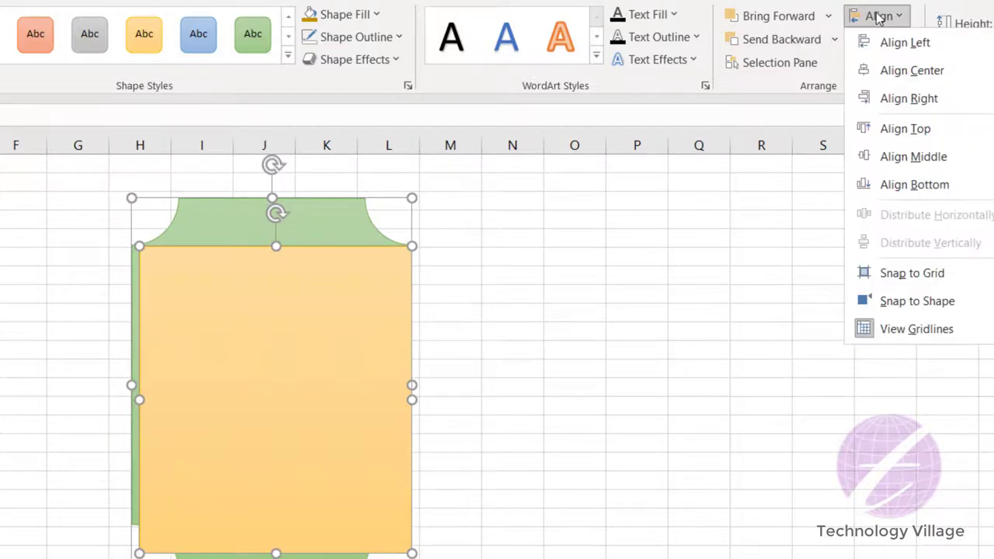
pyautogui.click(915, 68)
# Step: Align the two shapes' bottoms and tops, then delete the green plaque
pyautogui.click(884, 21)
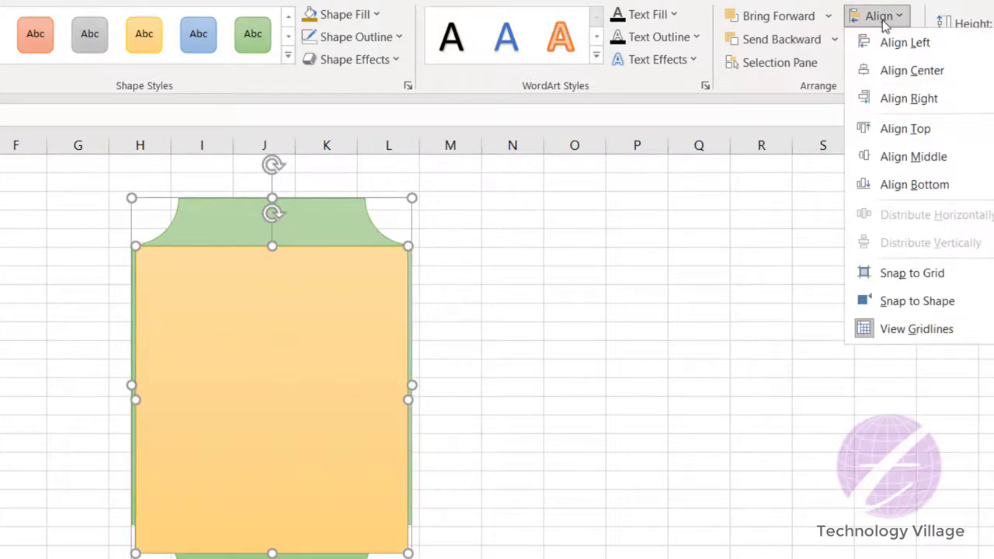
pyautogui.click(912, 186)
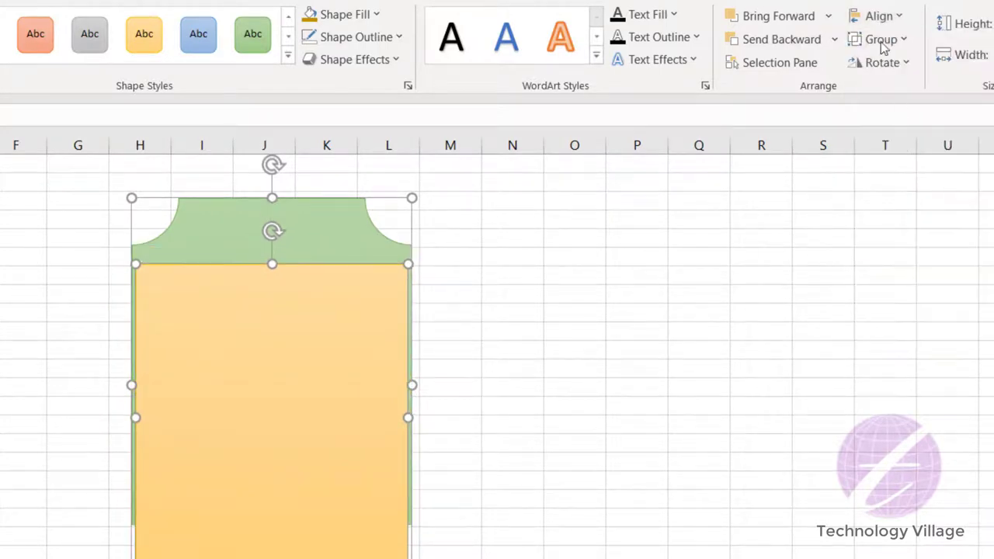
pyautogui.click(879, 15)
pyautogui.click(907, 129)
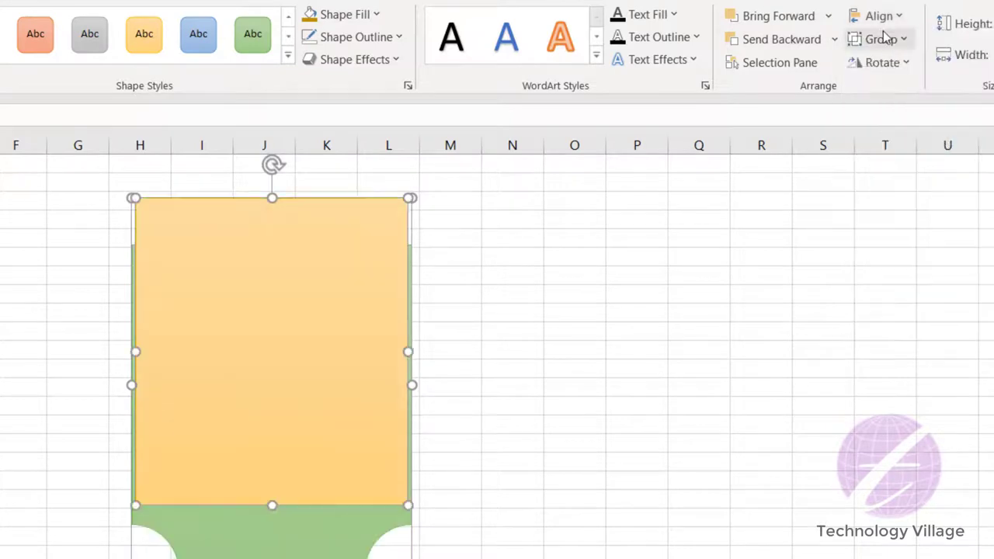
pyautogui.click(880, 17)
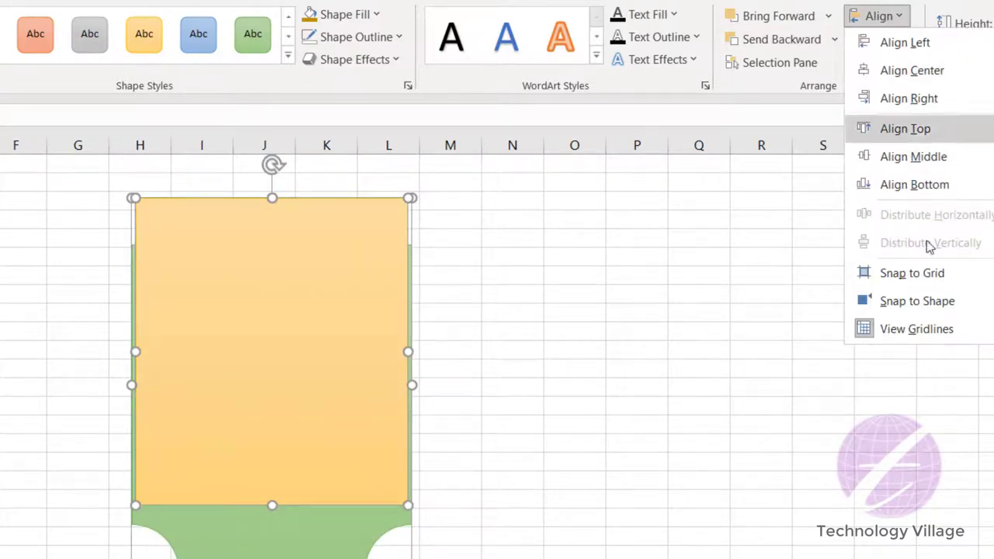
pyautogui.click(342, 200)
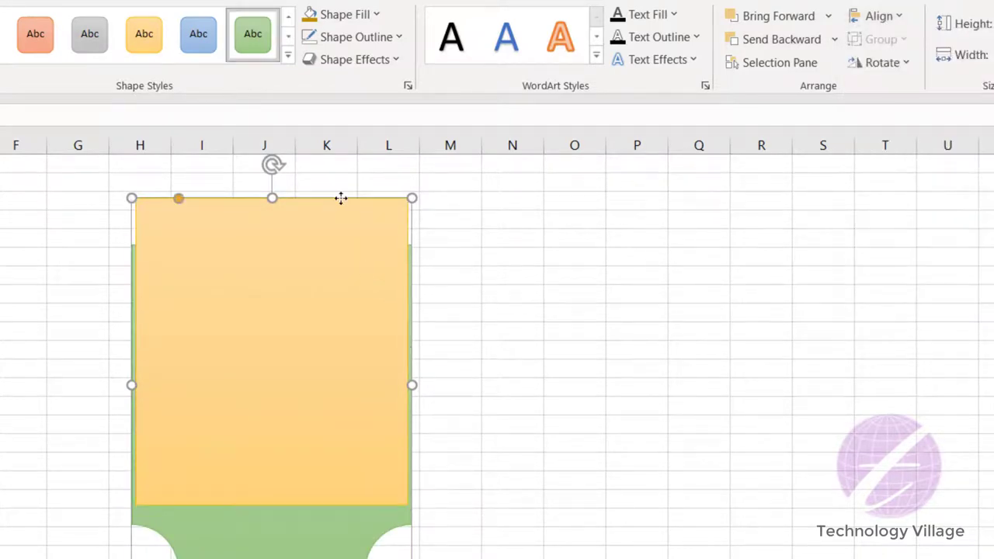
pyautogui.press('Delete')
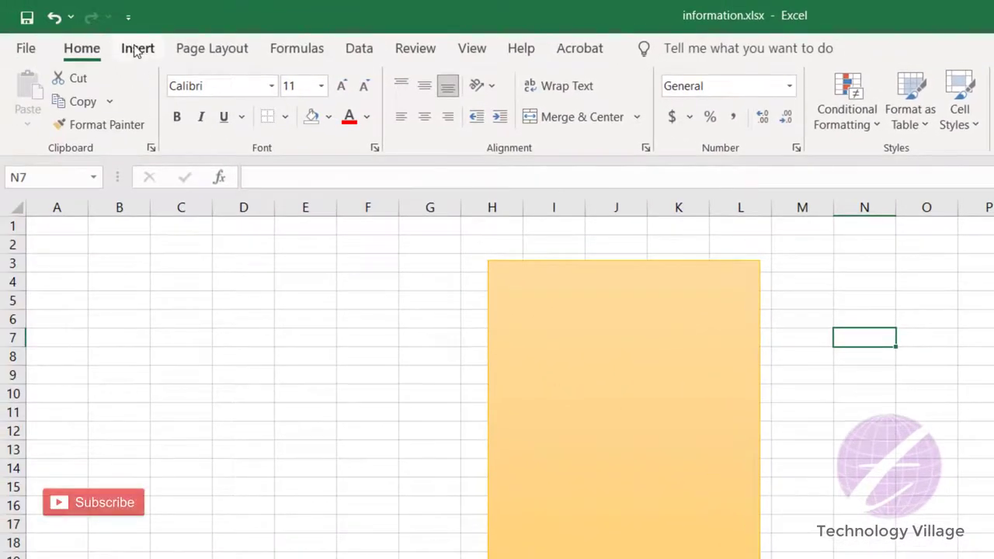
# Step: Draw a blue oval over the orange box's lower right, then select the box
pyautogui.click(138, 49)
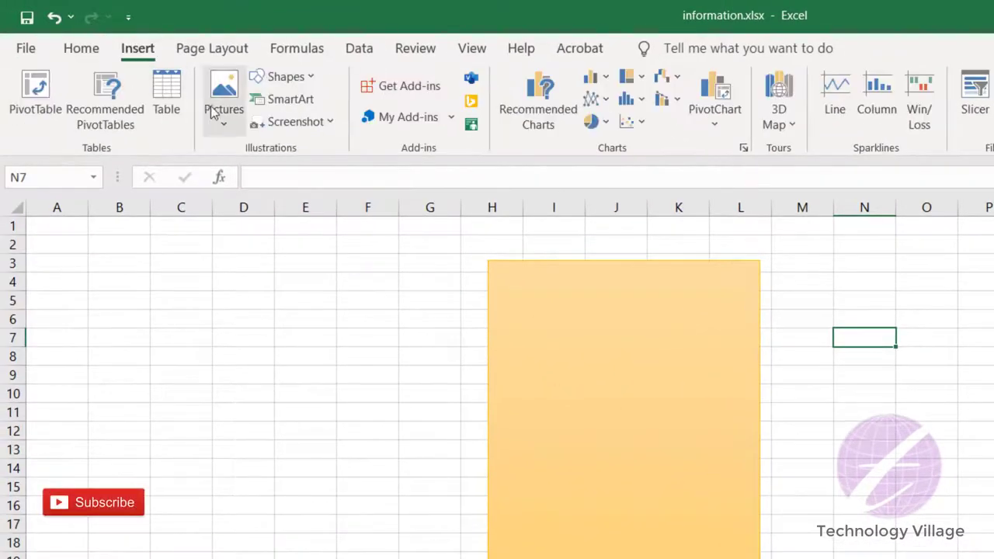
pyautogui.click(283, 77)
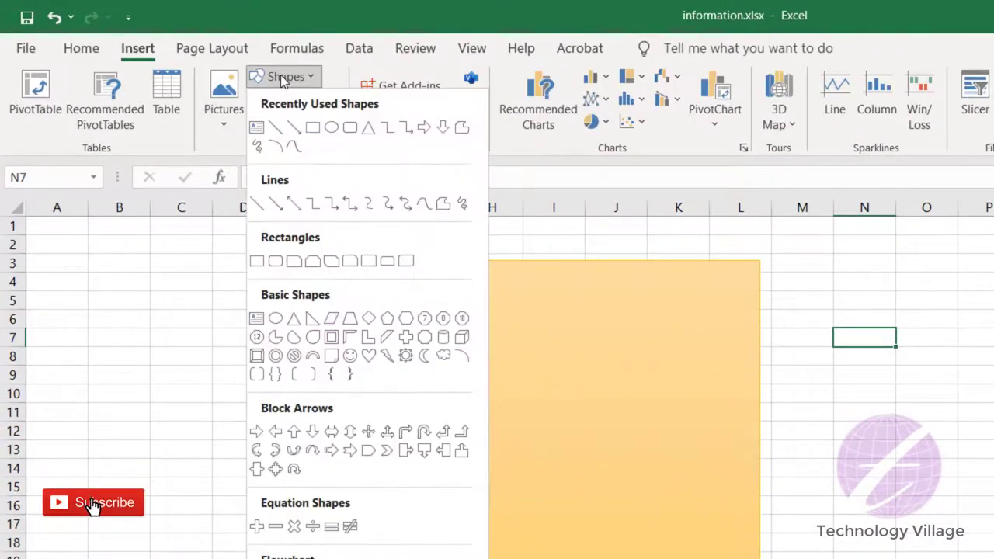
pyautogui.click(283, 334)
pyautogui.moveTo(914, 511); pyautogui.dragTo(634, 364)
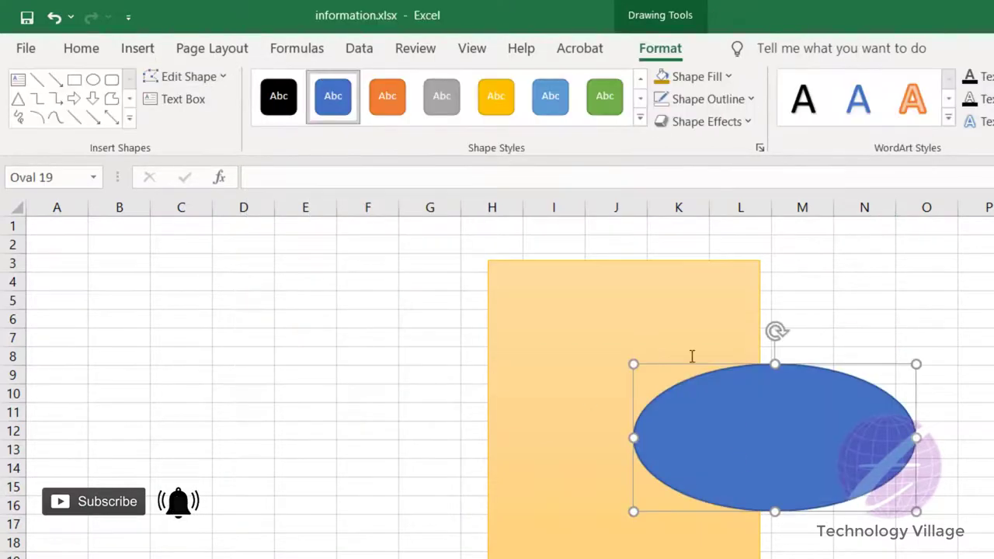
pyautogui.click(630, 281)
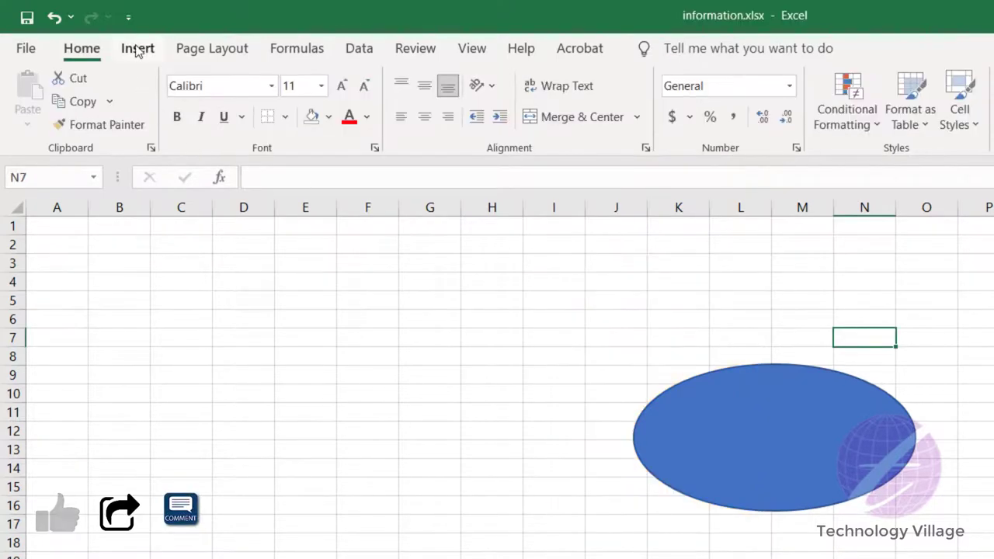
# Step: Draw a rounded-top rectangle over the oval's left part and give it the green style
pyautogui.click(138, 48)
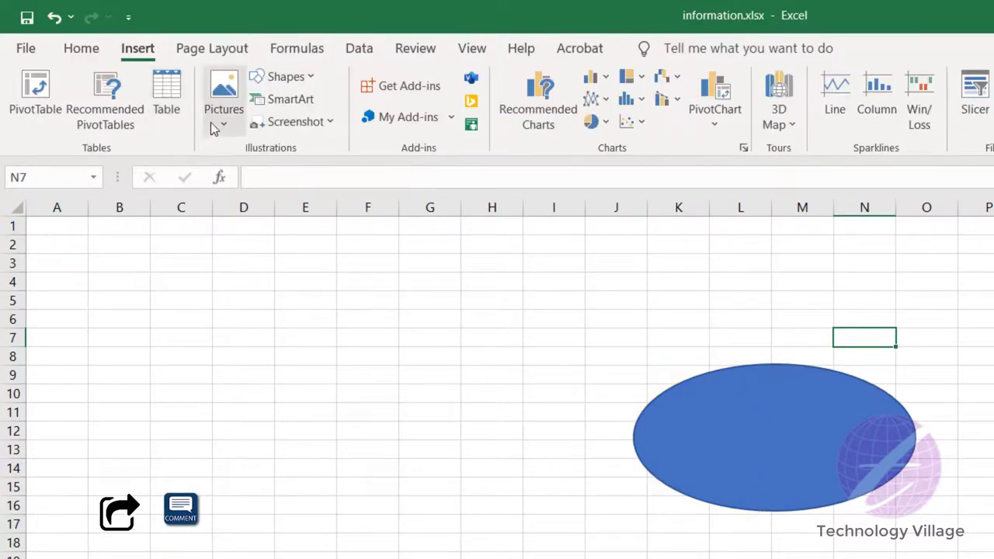
pyautogui.click(288, 78)
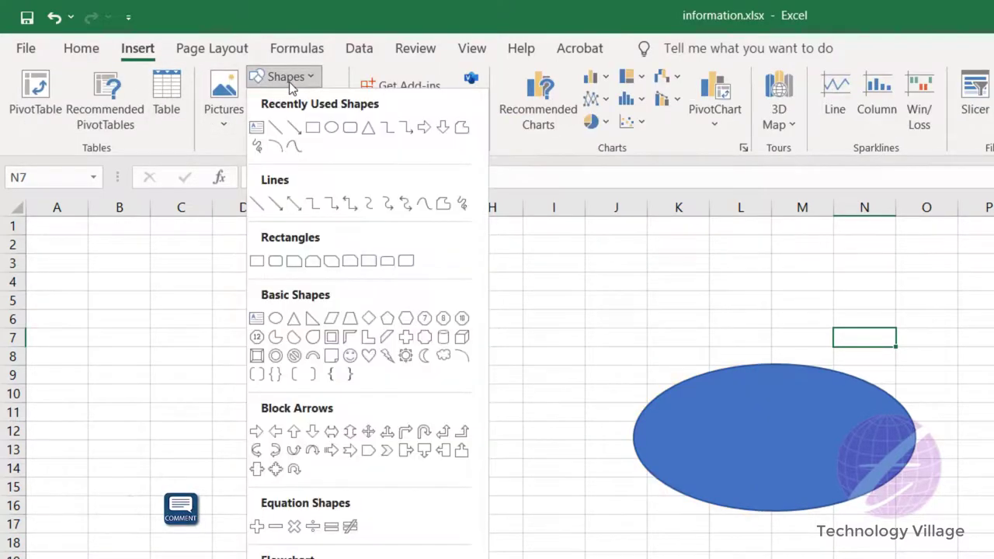
pyautogui.click(369, 261)
pyautogui.moveTo(593, 299); pyautogui.dragTo(816, 558)
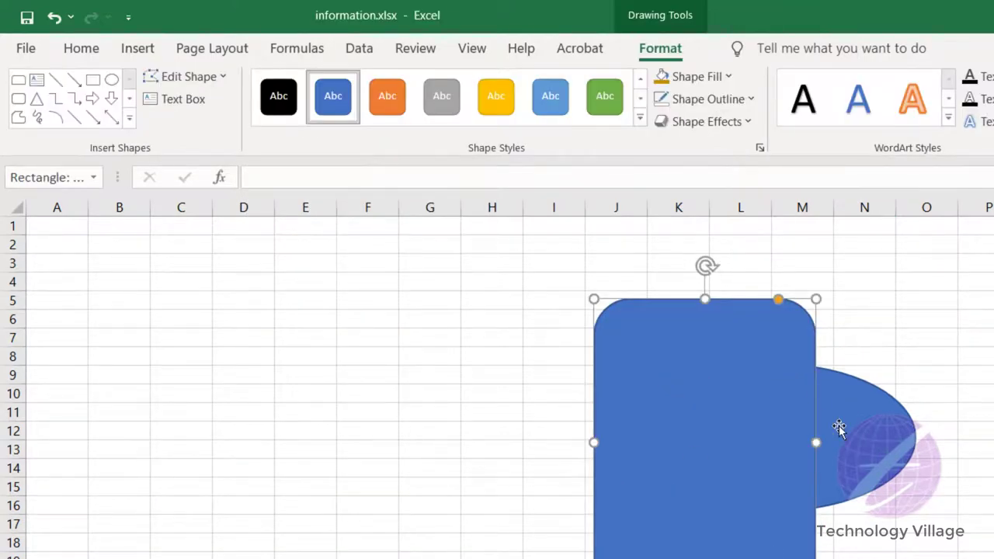
pyautogui.click(604, 96)
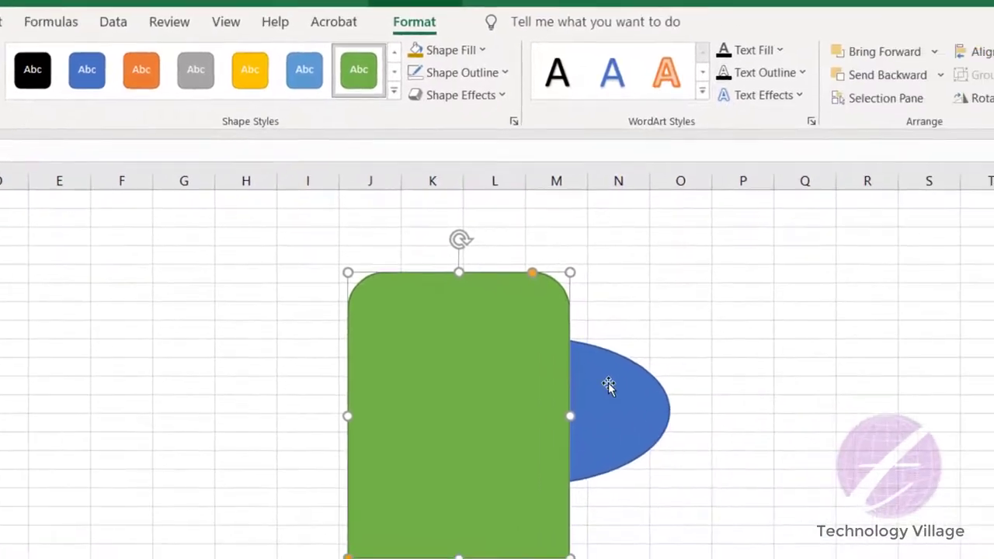
# Step: Group the green rectangle with the oval and move the group left
pyautogui.click(854, 410)
pyautogui.click(893, 65)
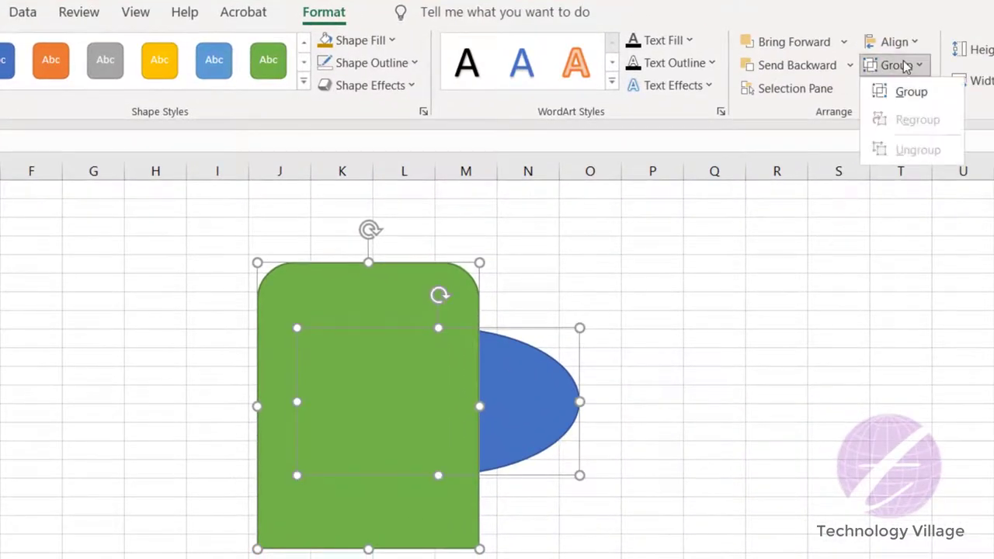
pyautogui.click(907, 91)
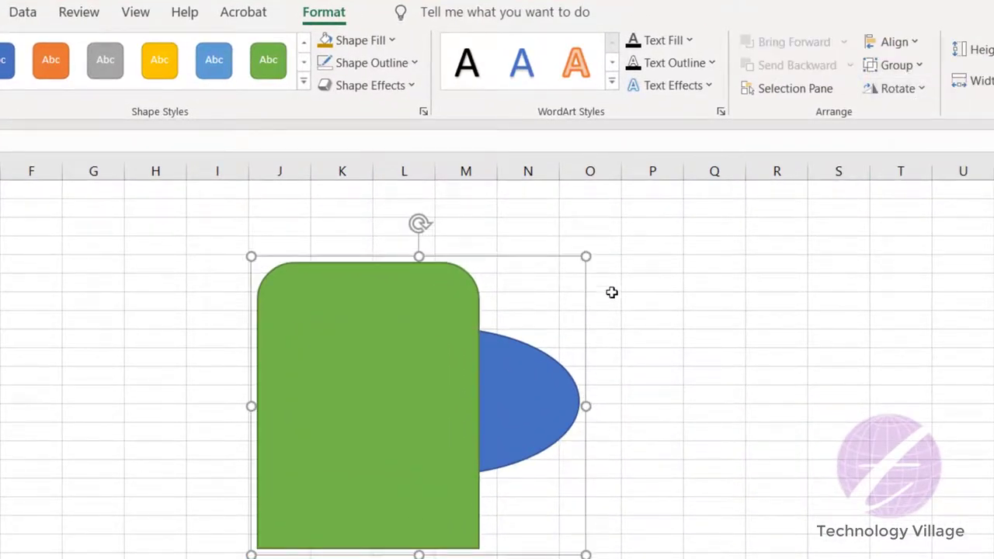
pyautogui.click(648, 282)
pyautogui.click(406, 301)
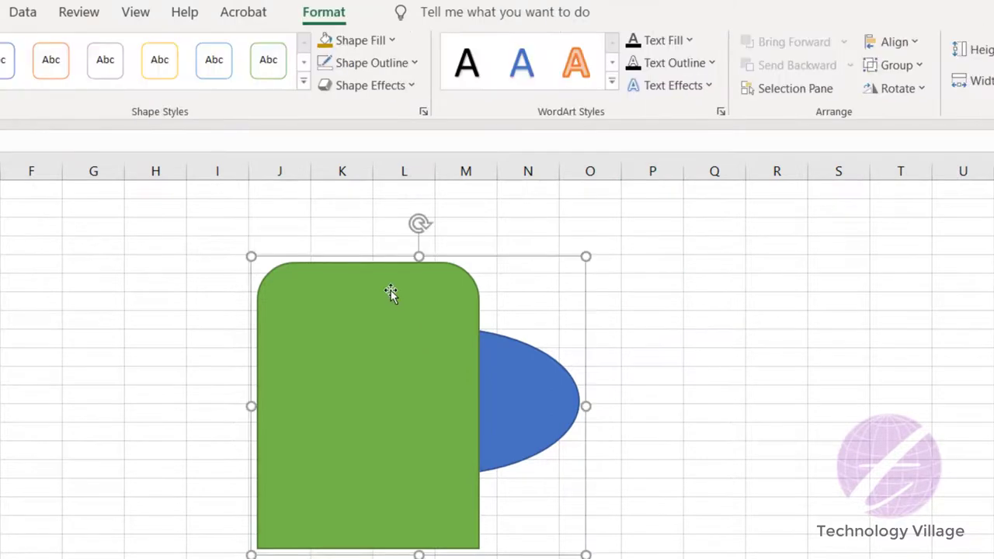
pyautogui.moveTo(350, 281); pyautogui.dragTo(255, 296)
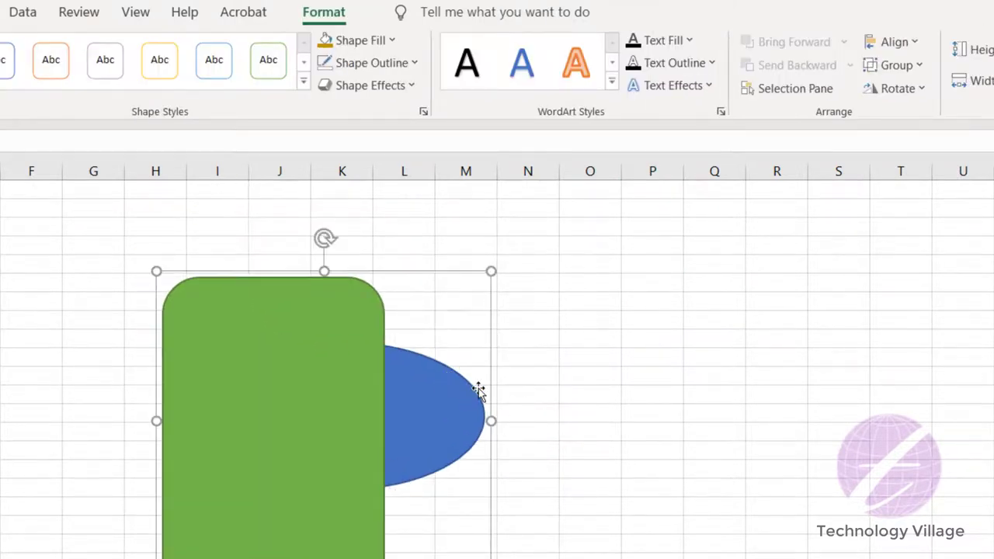
# Step: Ungroup the shapes and move the green rectangle to the right of the oval
pyautogui.click(901, 66)
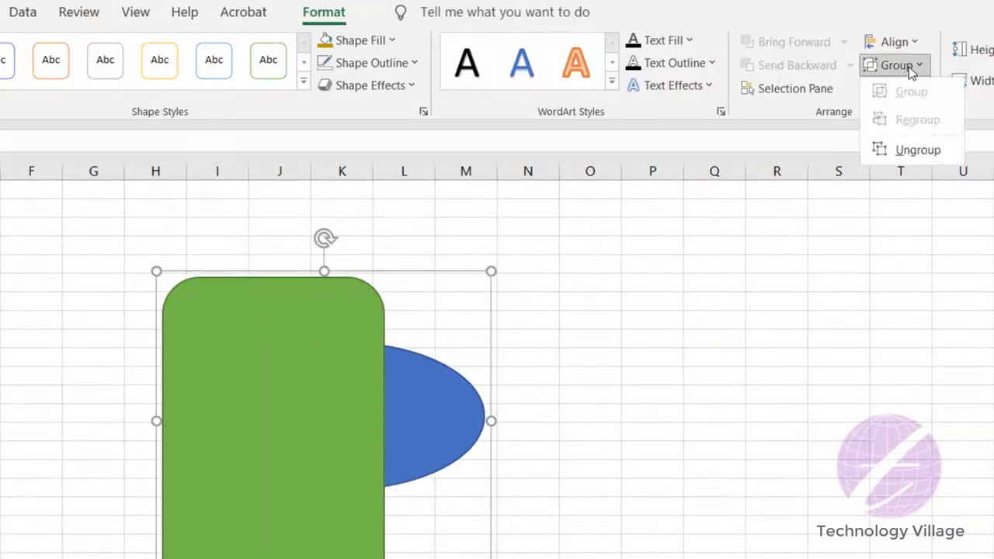
pyautogui.click(918, 150)
pyautogui.click(461, 312)
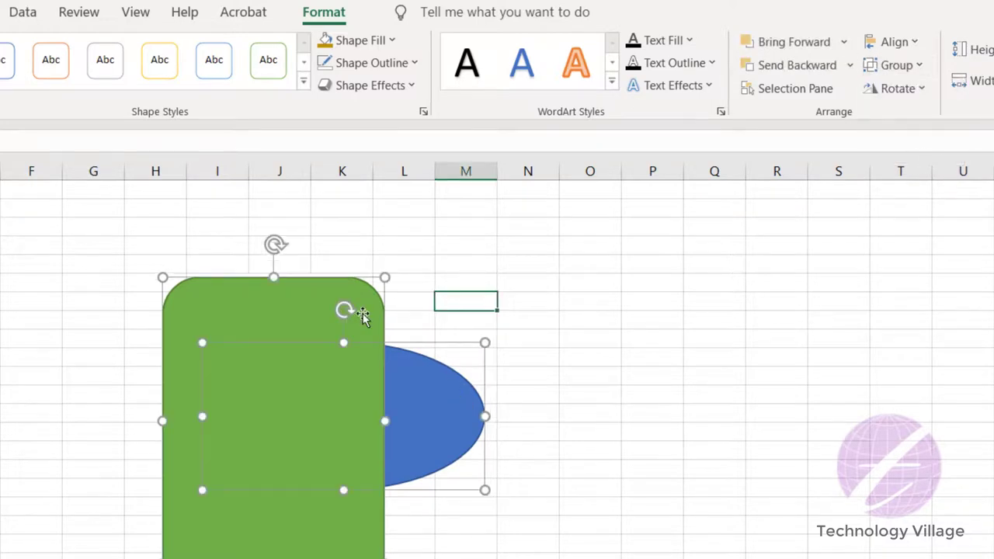
pyautogui.moveTo(337, 292); pyautogui.dragTo(699, 256)
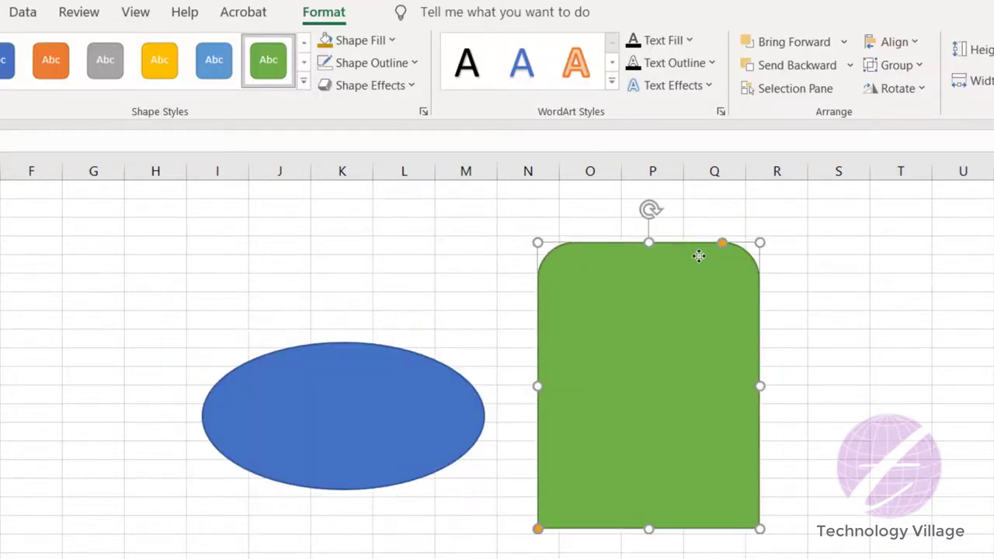
# Step: Flip the green rectangle horizontally and rotate it about 45 degrees
pyautogui.click(919, 90)
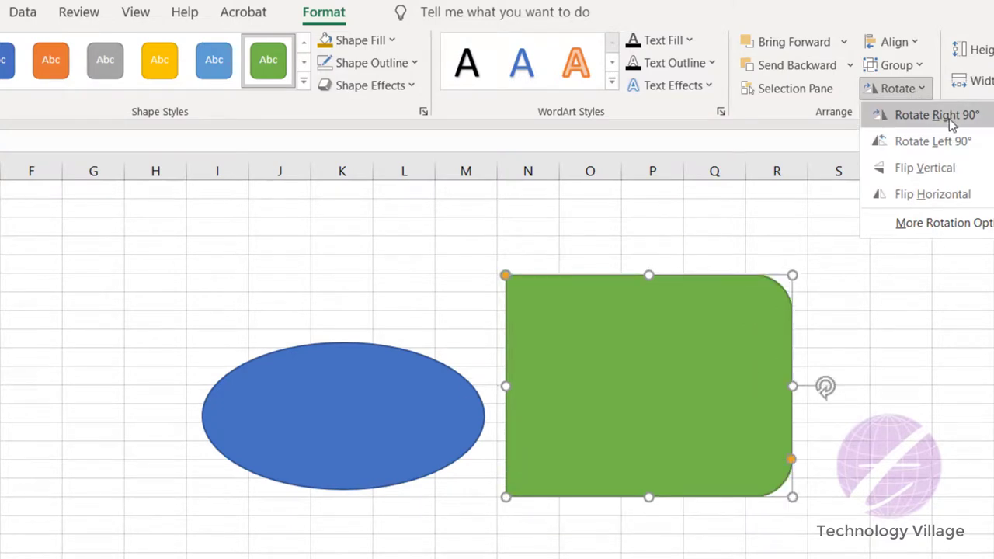
pyautogui.click(975, 198)
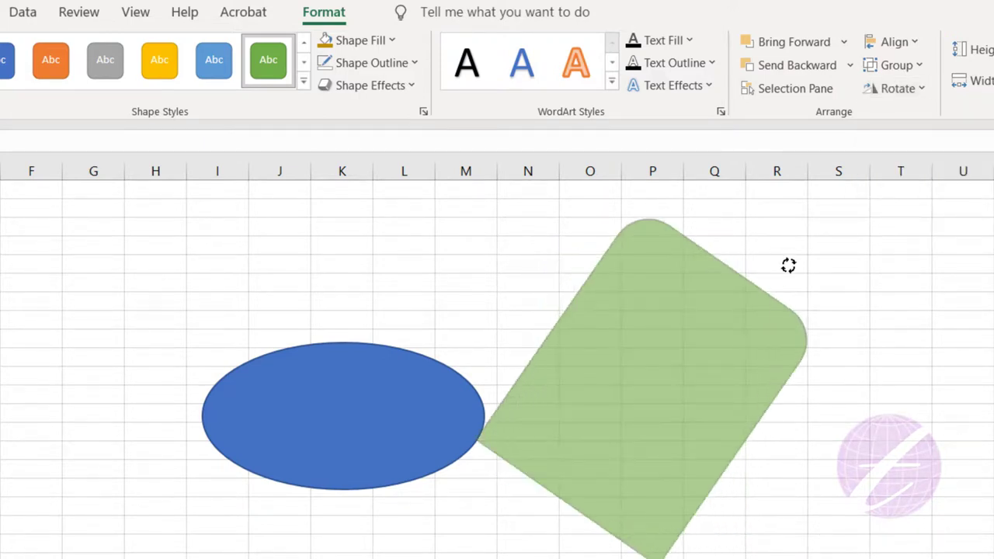
pyautogui.moveTo(649, 209)
pyautogui.mouseDown()
pyautogui.moveTo(787, 277)
pyautogui.moveTo(628, 253)
pyautogui.moveTo(560, 304)
pyautogui.mouseUp()
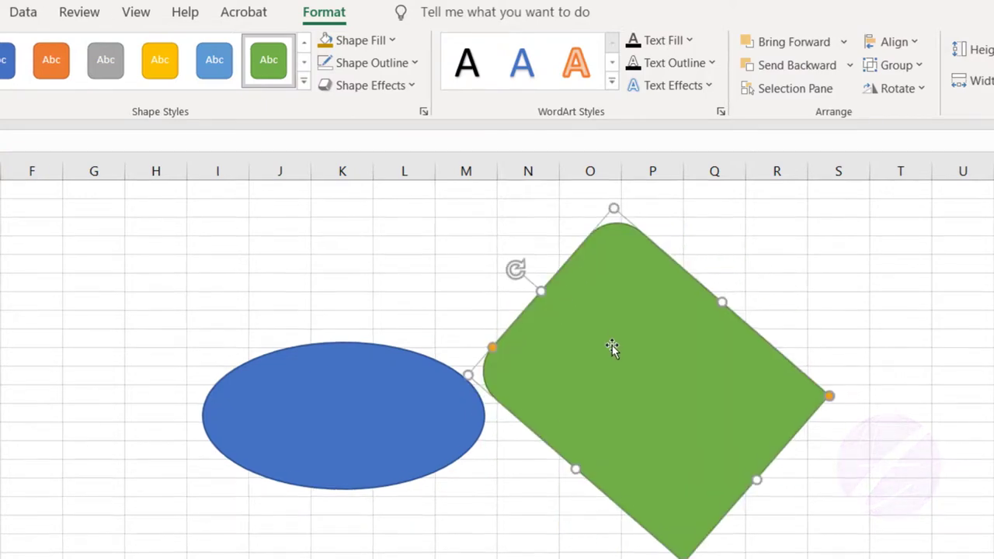